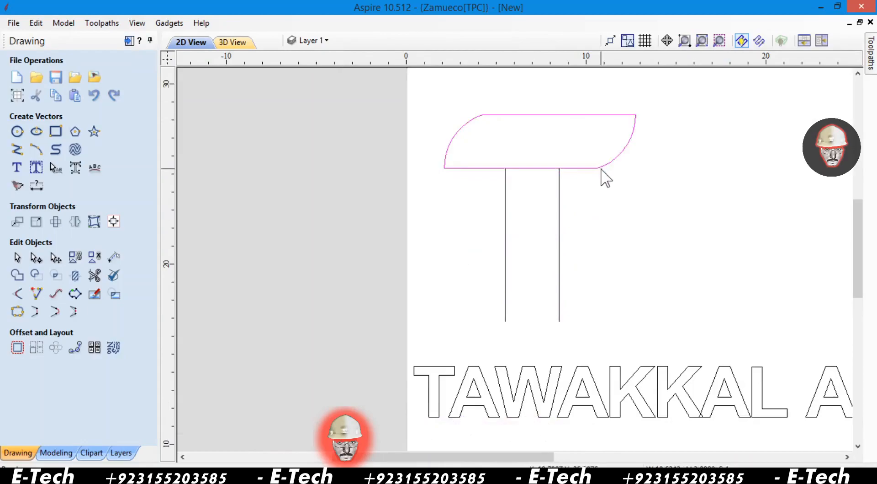
- Widen the T's crossbar towards the right and nudge the two stem lines right to suit
{"action": "left_click_drag", "start_coordinate": [639, 141], "coordinate": [667, 141]}
{"action": "left_click", "coordinate": [505, 253]}
{"action": "key", "text": "Right"}
{"action": "key", "text": "Right"}
{"action": "key", "text": "Right"}
{"action": "key", "text": "Right"}
{"action": "key", "text": "Right"}
{"action": "key", "text": "Right"}
{"action": "key", "text": "Right"}
{"action": "key", "text": "Right"}
{"action": "key", "text": "Right"}
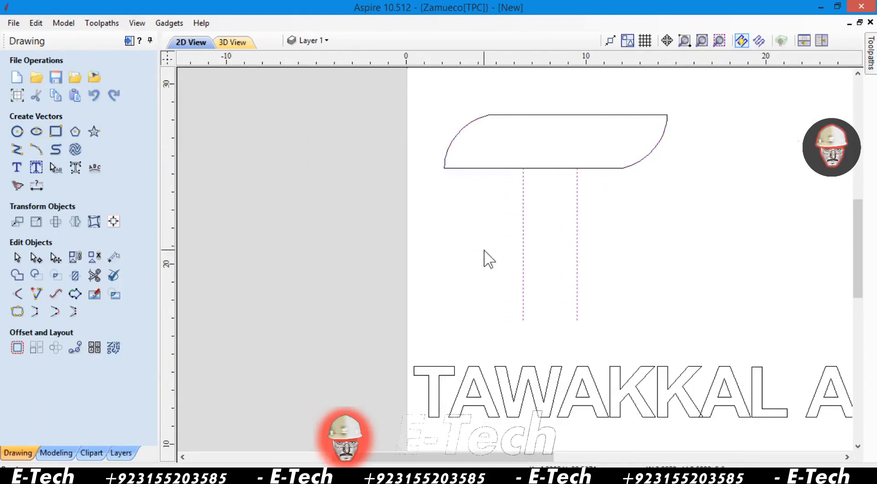
- Narrow the crossbar slightly from its right side and nudge both stem lines back to the left
{"action": "left_click", "coordinate": [647, 156]}
{"action": "left_click_drag", "start_coordinate": [672, 142], "coordinate": [661, 143]}
{"action": "left_click_drag", "start_coordinate": [611, 236], "coordinate": [505, 264]}
{"action": "key", "text": "Left"}
{"action": "key", "text": "Left"}
{"action": "key", "text": "Left"}
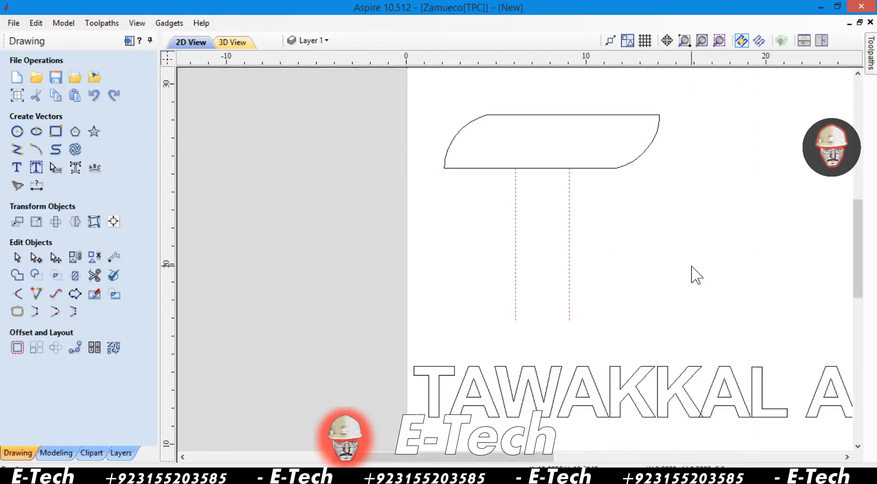
{"action": "left_click", "coordinate": [479, 236]}
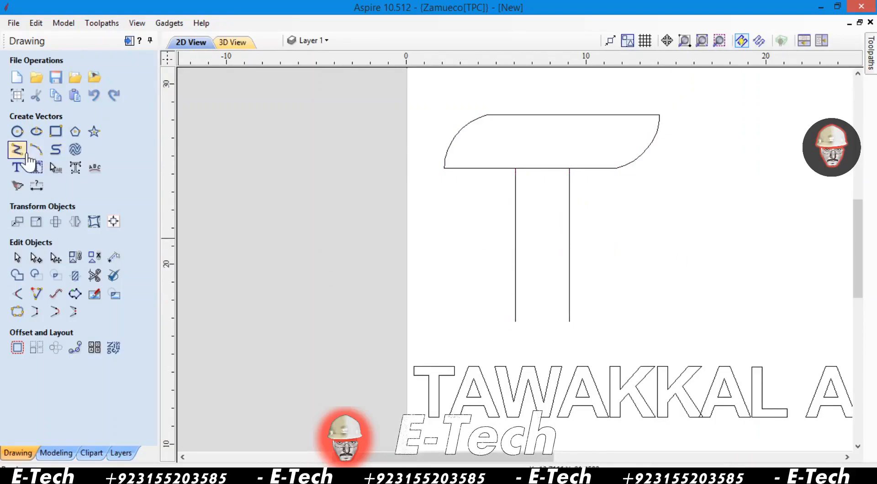
- Copy the crossbar outline beside the T, ungroup it onto original object layers, and delete everything except its right arc
{"action": "left_click_drag", "start_coordinate": [555, 138], "coordinate": [378, 231], "text": "ctrl"}
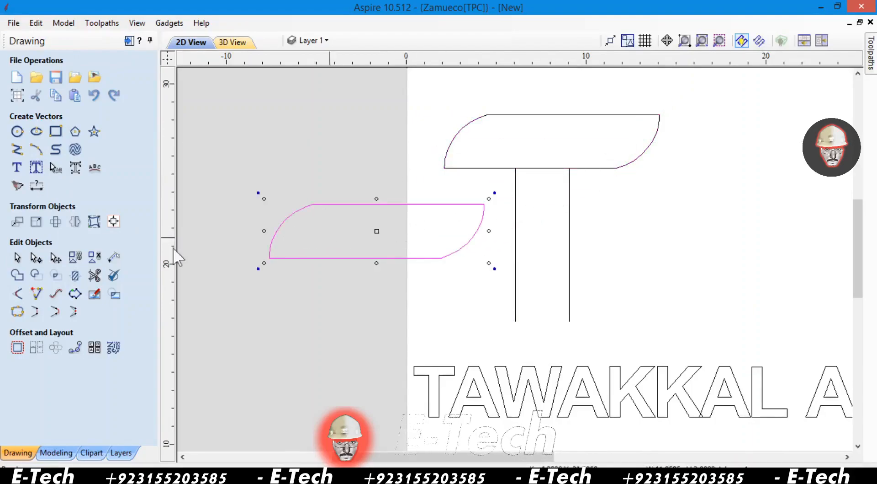
{"action": "right_click", "coordinate": [282, 252]}
{"action": "mouse_move", "coordinate": [363, 296]}
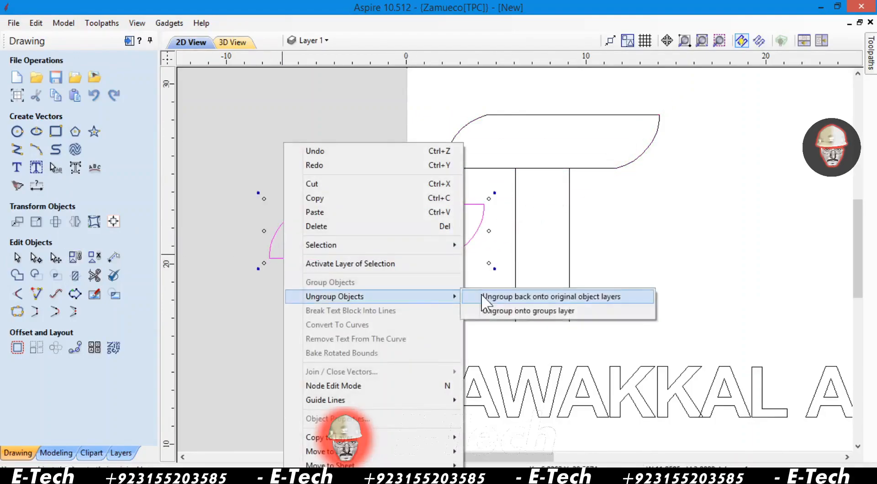
{"action": "left_click", "coordinate": [525, 297]}
{"action": "left_click", "coordinate": [269, 258]}
{"action": "key", "text": "Delete"}
- Move the arc to the foot of the stem and align it to the left stem line's inside left and bottom edges
{"action": "left_click", "coordinate": [462, 244]}
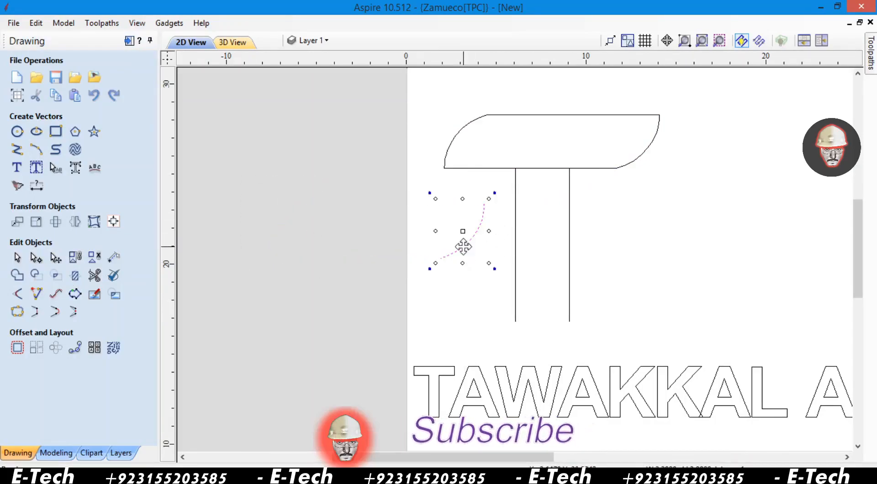
{"action": "left_click_drag", "start_coordinate": [464, 229], "coordinate": [547, 269]}
{"action": "left_click", "coordinate": [515, 215], "text": "shift"}
{"action": "left_click", "coordinate": [113, 221]}
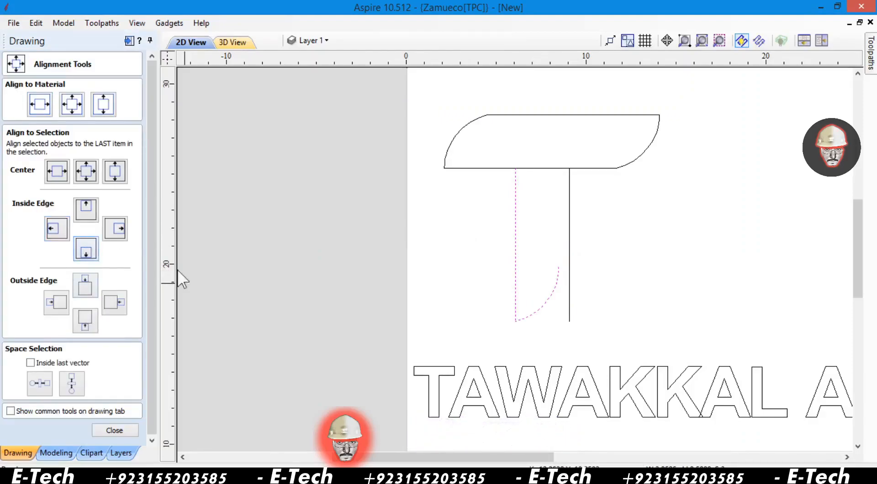
{"action": "key", "text": "Escape"}
- Align the right stem line to the arc's right edge and trim the part of the line hanging below the arc
{"action": "left_click", "coordinate": [582, 228]}
{"action": "left_click", "coordinate": [557, 237]}
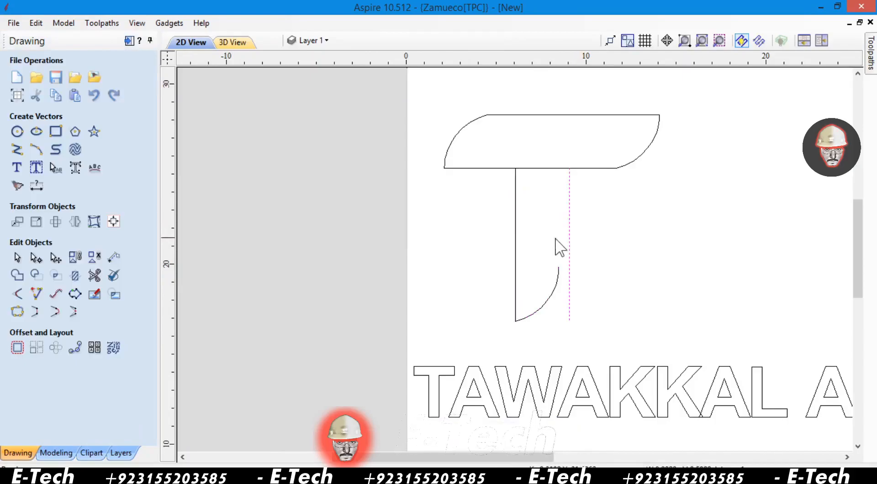
{"action": "left_click", "coordinate": [555, 288], "text": "shift"}
{"action": "left_click", "coordinate": [113, 221]}
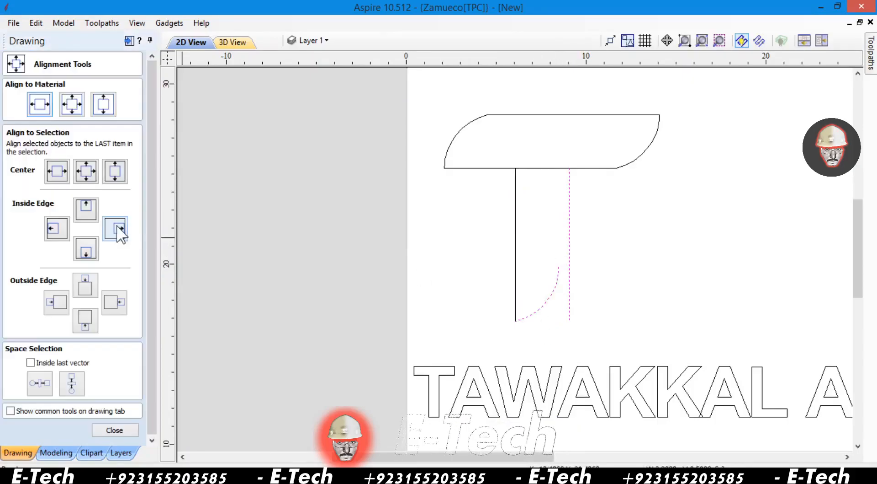
{"action": "left_click", "coordinate": [57, 228]}
{"action": "left_click", "coordinate": [115, 229]}
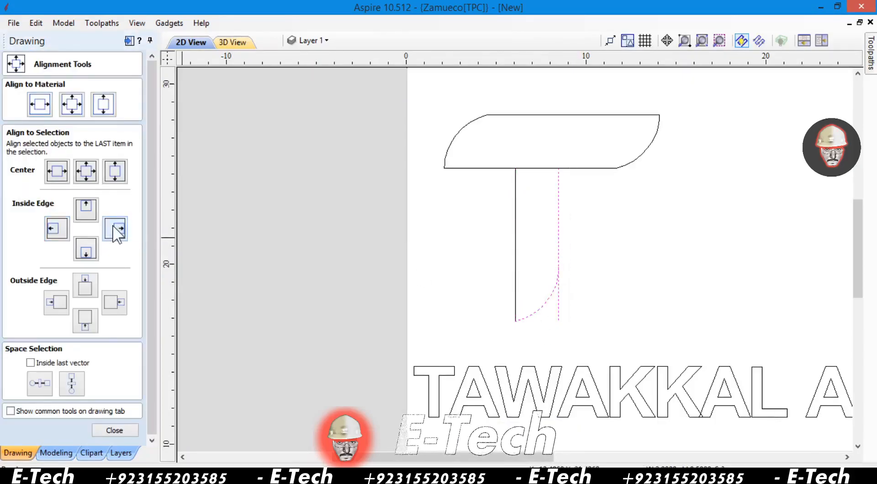
{"action": "left_click", "coordinate": [115, 430]}
{"action": "left_click", "coordinate": [93, 256]}
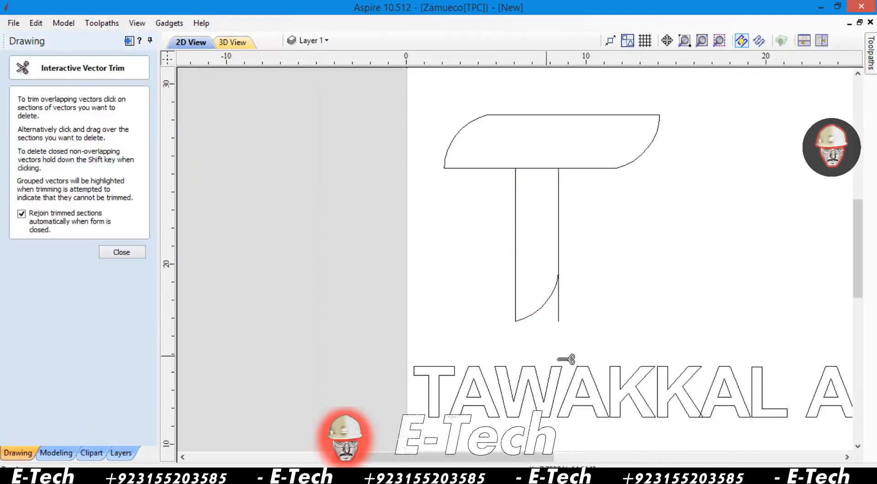
{"action": "key", "text": "Escape"}
- Nudge the stem right beneath the crossbar and stretch its rounded lower end downward
{"action": "left_click_drag", "start_coordinate": [602, 240], "coordinate": [482, 288]}
{"action": "key", "text": "Right"}
{"action": "key", "text": "Right"}
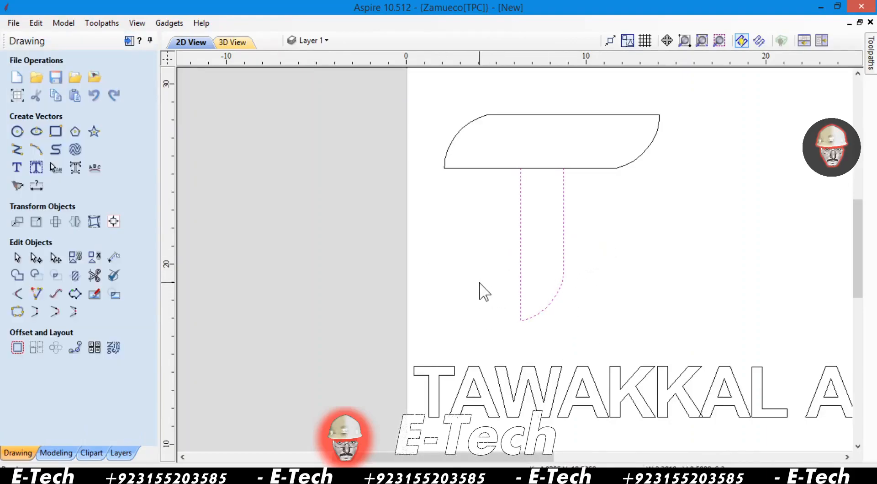
{"action": "left_click", "coordinate": [561, 291]}
{"action": "left_click_drag", "start_coordinate": [541, 328], "coordinate": [542, 353]}
- Move the crossbar and stem together up and to the right, above the TAWAKKAL AUTOS text
{"action": "left_click", "coordinate": [616, 168], "text": "shift"}
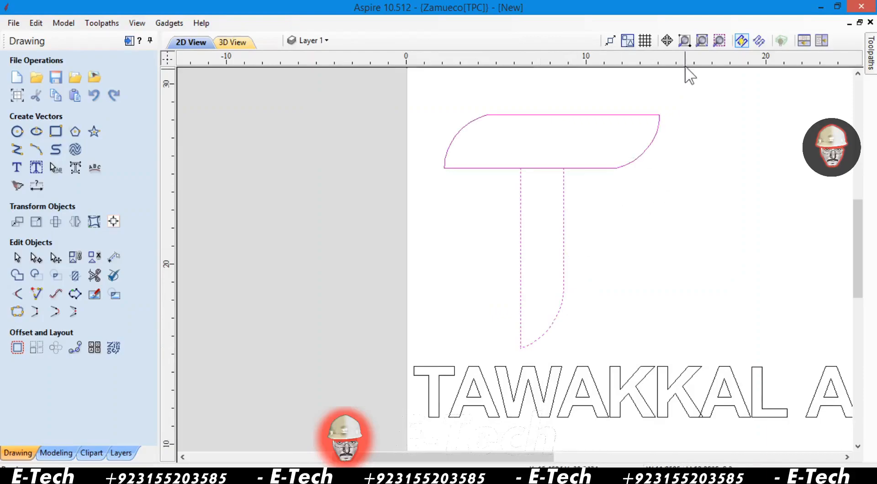
{"action": "left_click", "coordinate": [703, 41]}
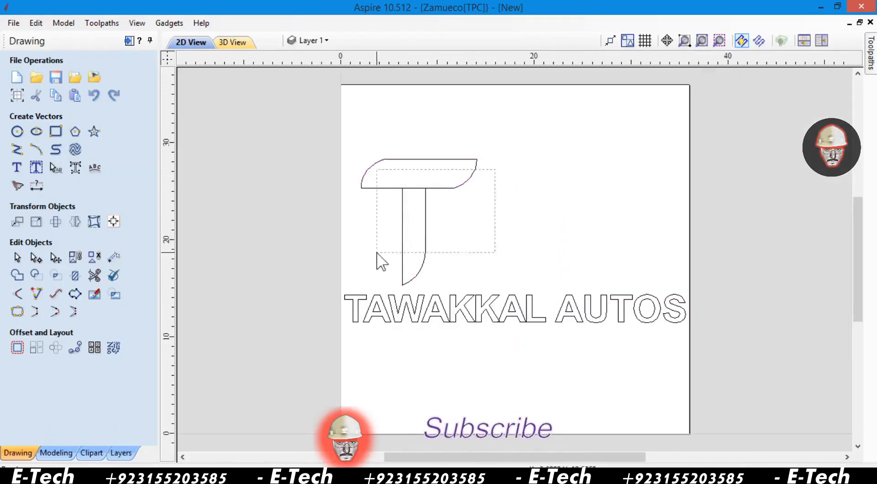
{"action": "left_click", "coordinate": [667, 41]}
{"action": "mouse_move", "coordinate": [412, 204]}
{"action": "left_mouse_down"}
{"action": "mouse_move", "coordinate": [383, 208]}
{"action": "mouse_move", "coordinate": [436, 220]}
{"action": "left_mouse_up"}
{"action": "left_click", "coordinate": [56, 257]}
{"action": "left_click", "coordinate": [309, 206]}
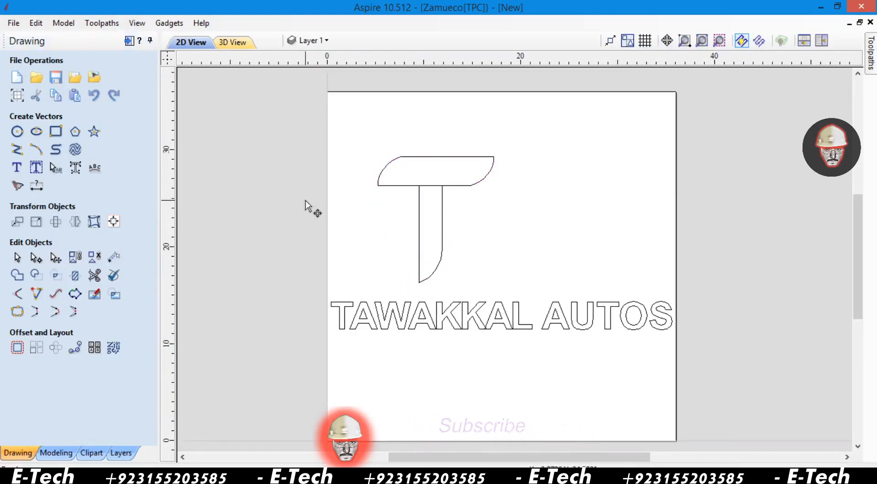
- Draw a swoosh polyline from below left of the stem, around a curved corner, diagonally across the T to the sheet's upper right
{"action": "left_click", "coordinate": [23, 153]}
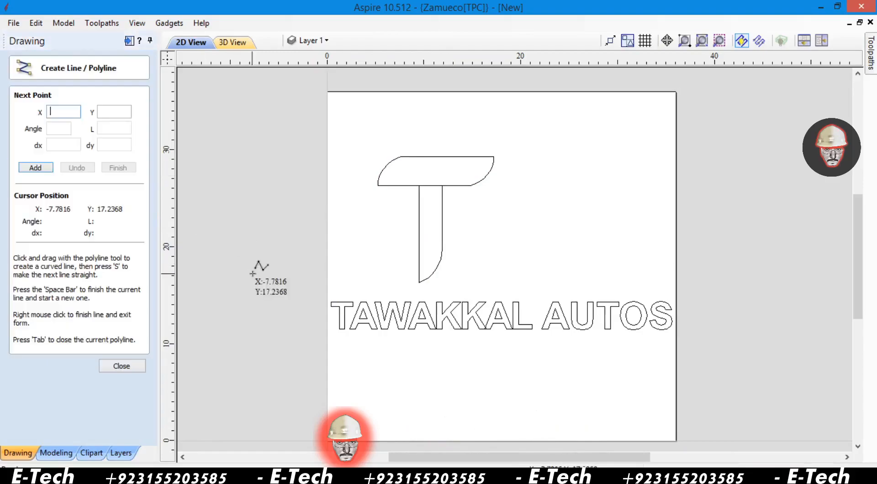
{"action": "left_click", "coordinate": [376, 284]}
{"action": "left_click", "coordinate": [370, 257]}
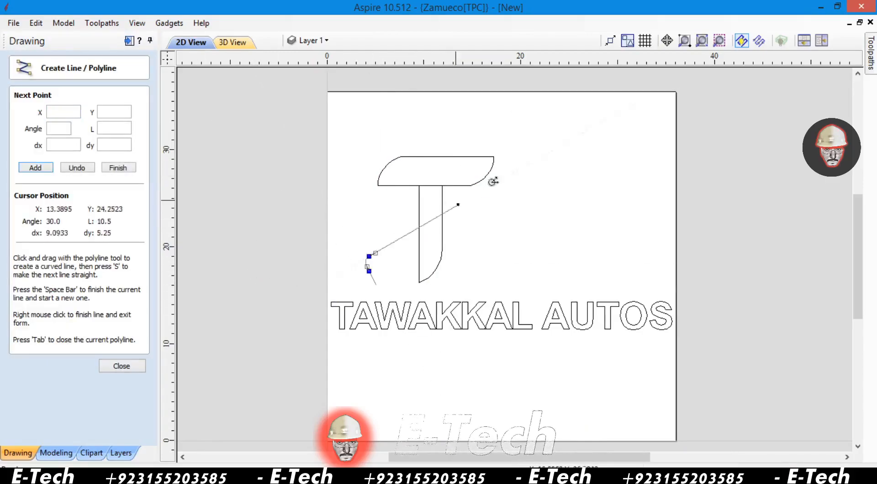
{"action": "left_click", "coordinate": [622, 130]}
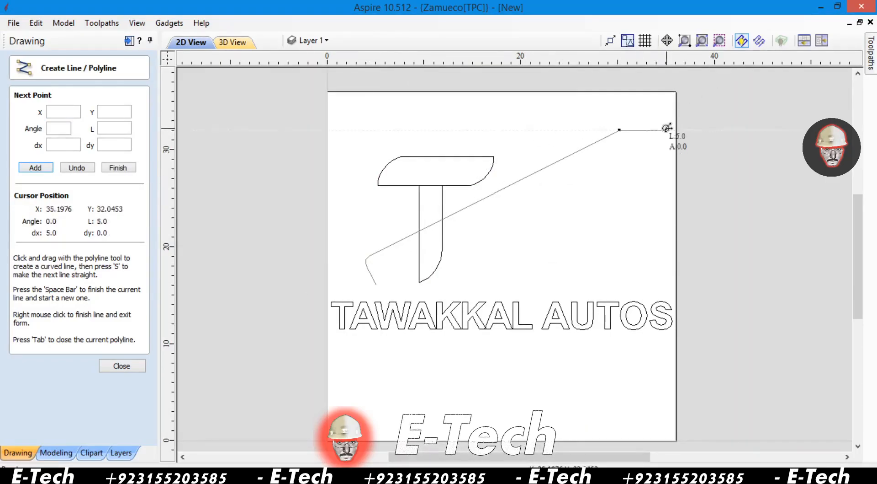
{"action": "right_click", "coordinate": [666, 131]}
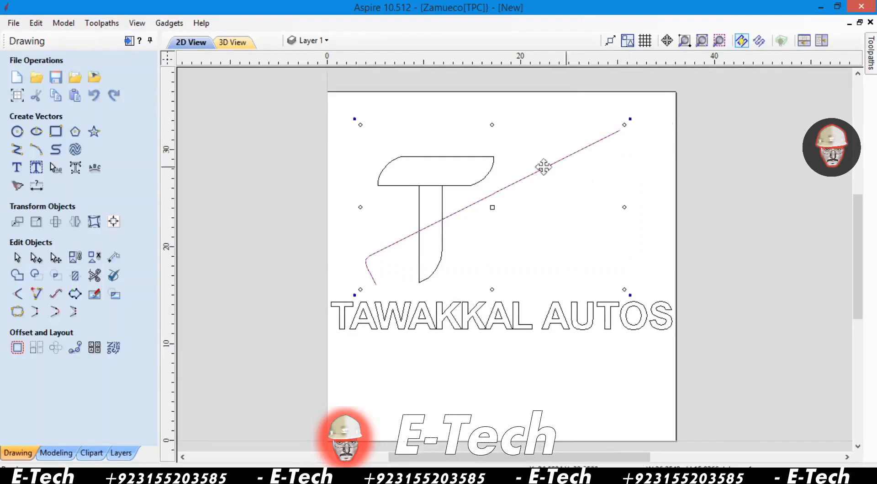
- Make a shorter, narrower copy of the swoosh line below the original and pull its upper-right end out roughly parallel
{"action": "left_click_drag", "start_coordinate": [493, 125], "coordinate": [493, 151]}
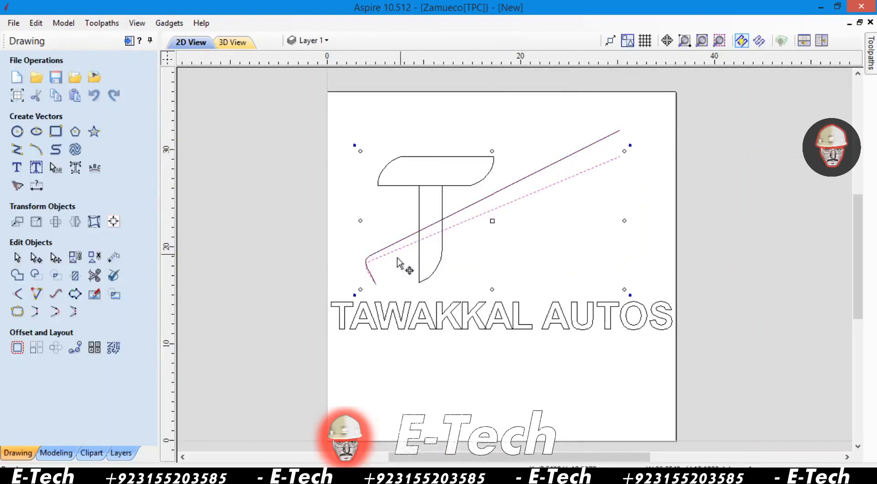
{"action": "left_click_drag", "start_coordinate": [361, 221], "coordinate": [377, 223]}
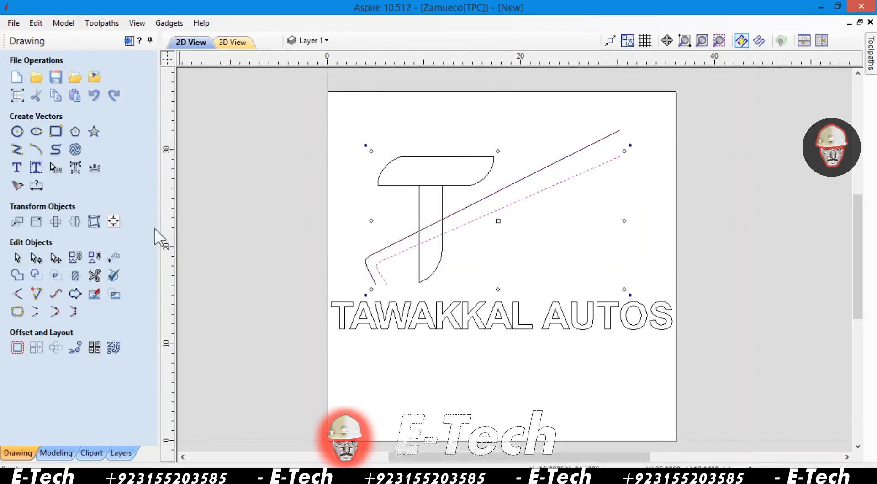
{"action": "left_click", "coordinate": [36, 257]}
{"action": "mouse_move", "coordinate": [619, 157]}
{"action": "left_mouse_down"}
{"action": "mouse_move", "coordinate": [623, 128]}
{"action": "mouse_move", "coordinate": [632, 137]}
{"action": "mouse_move", "coordinate": [626, 142]}
{"action": "left_mouse_up"}
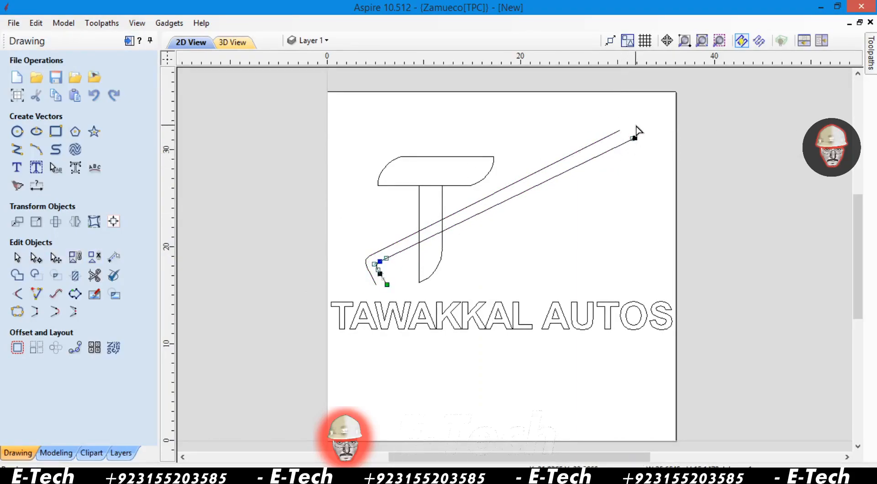
- Join the lower swoosh line's upper-right end to the original line's tip and bend it into a curved point
{"action": "scroll", "coordinate": [638, 131], "scroll_direction": "up", "scroll_amount": 6}
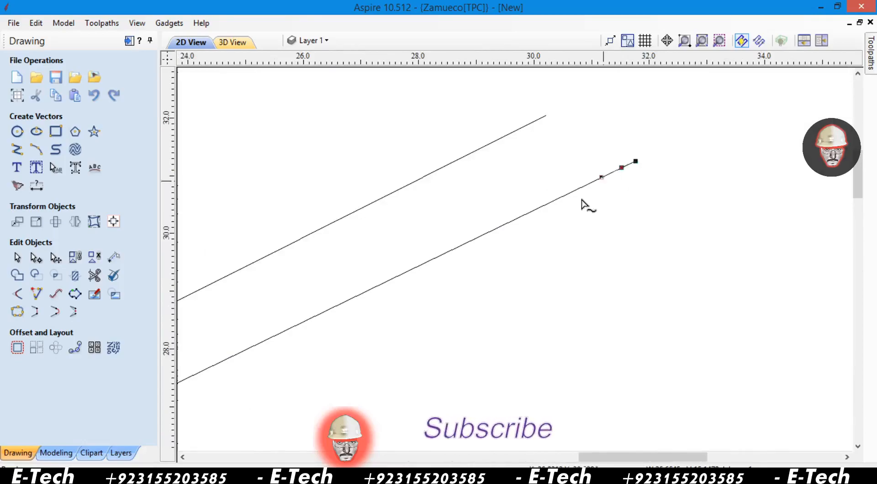
{"action": "left_click_drag", "start_coordinate": [630, 159], "coordinate": [546, 116]}
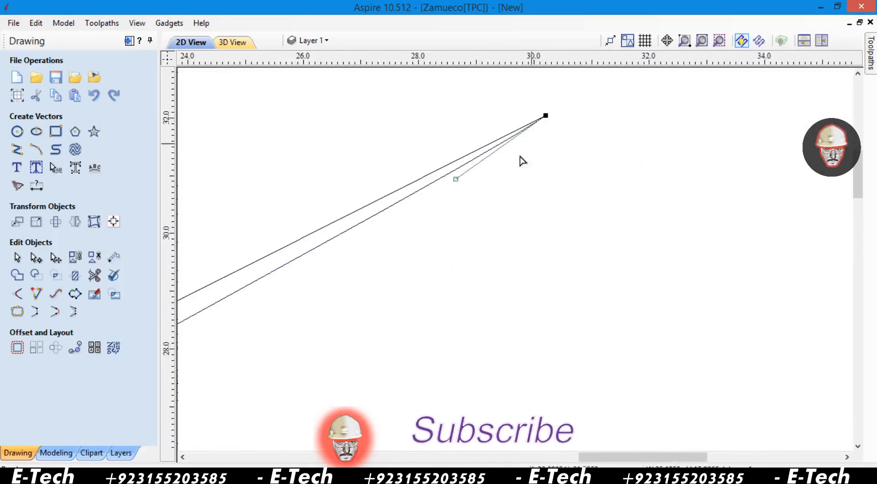
{"action": "left_click_drag", "start_coordinate": [456, 179], "coordinate": [488, 231]}
{"action": "scroll", "coordinate": [488, 230], "scroll_direction": "down", "scroll_amount": 5}
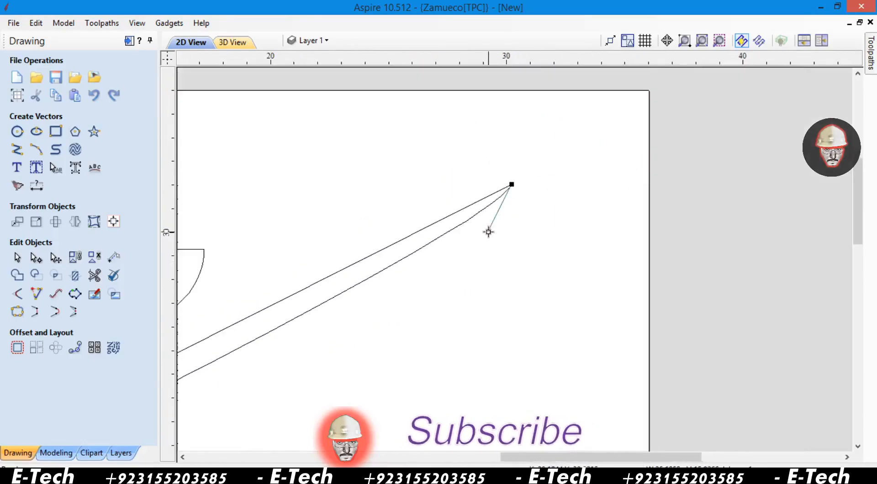
{"action": "scroll", "coordinate": [472, 234], "scroll_direction": "down", "scroll_amount": 3}
- Reshape the lower swoosh line's left end by deleting its corner nodes, adding a raised mid node, and shifting the end node left
{"action": "scroll", "coordinate": [363, 354], "scroll_direction": "up", "scroll_amount": 6}
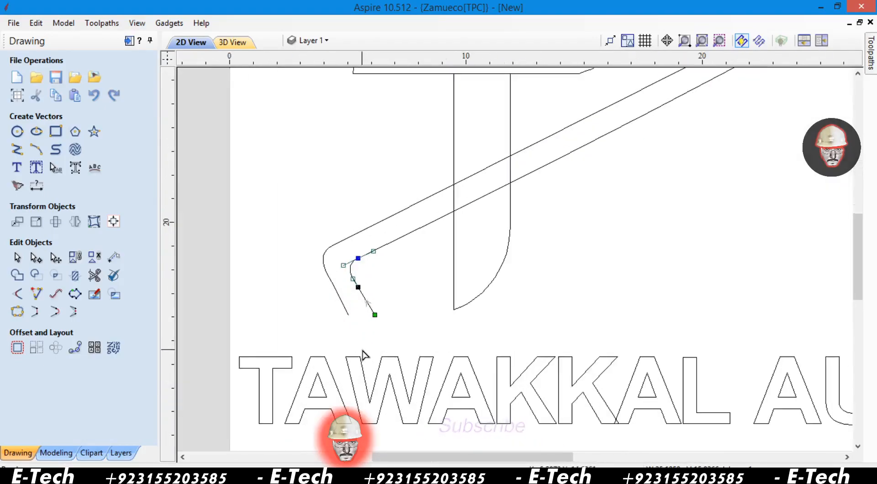
{"action": "left_click_drag", "start_coordinate": [376, 316], "coordinate": [371, 321]}
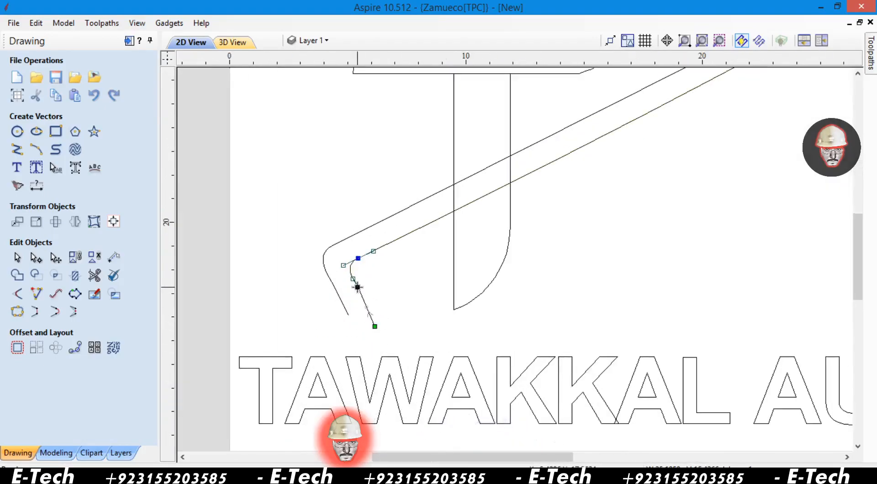
{"action": "key", "text": "d"}
{"action": "key", "text": "d"}
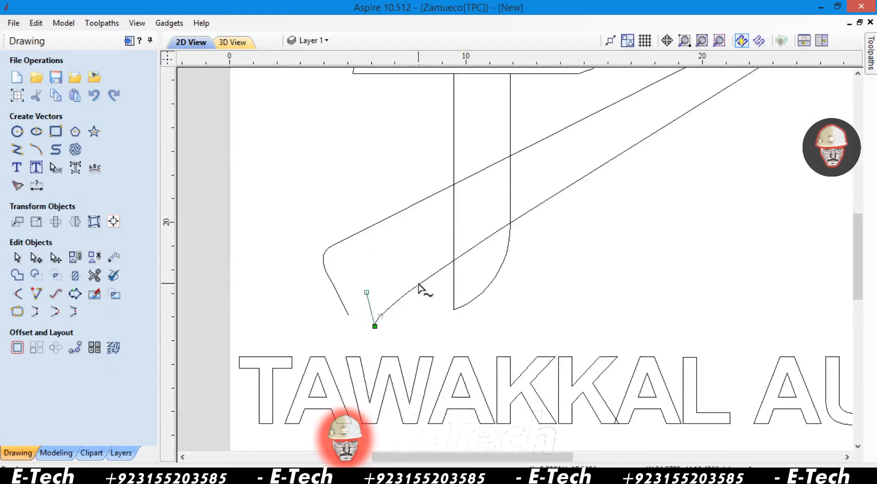
{"action": "key", "text": "p"}
{"action": "left_click_drag", "start_coordinate": [419, 283], "coordinate": [432, 259]}
{"action": "mouse_move", "coordinate": [373, 325]}
{"action": "left_mouse_down"}
{"action": "mouse_move", "coordinate": [352, 320]}
{"action": "mouse_move", "coordinate": [348, 332]}
{"action": "mouse_move", "coordinate": [356, 329]}
{"action": "left_mouse_up"}
- Extend the upper swoosh line's lower end across the lower line and reshape its corner into a smooth rounded curve
{"action": "left_click", "coordinate": [348, 315]}
{"action": "left_click_drag", "start_coordinate": [336, 247], "coordinate": [378, 223]}
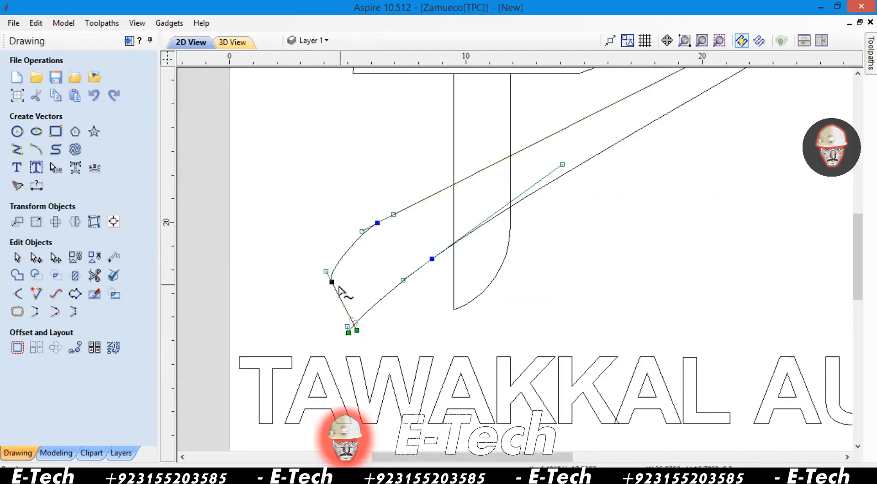
{"action": "left_click_drag", "start_coordinate": [326, 271], "coordinate": [346, 261]}
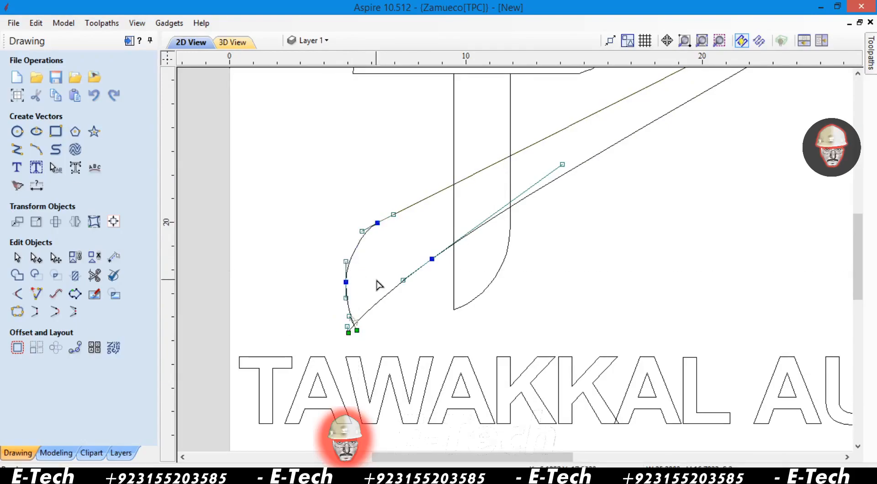
{"action": "left_click_drag", "start_coordinate": [378, 224], "coordinate": [356, 235]}
{"action": "left_click", "coordinate": [361, 210]}
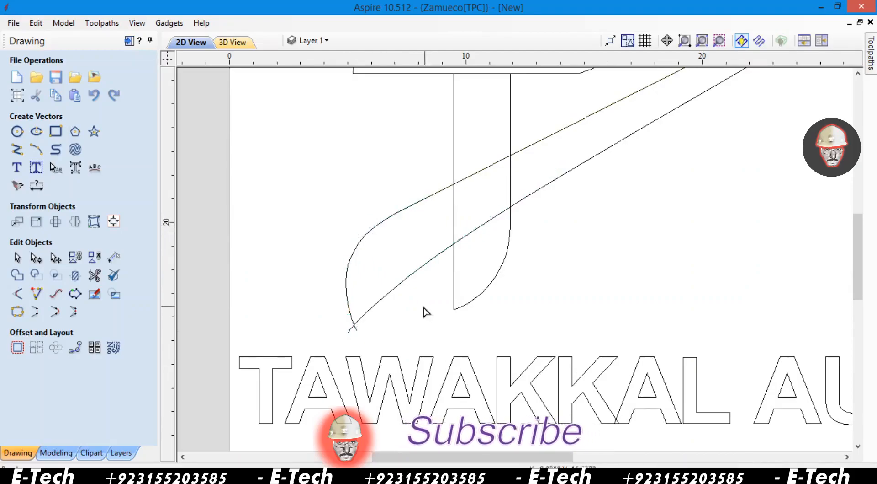
- Trim the overlapping ends at the swoosh's lower left so that its outline closes
{"action": "left_click", "coordinate": [94, 275]}
{"action": "left_click", "coordinate": [356, 328]}
{"action": "left_click", "coordinate": [132, 254]}
- Nudge the closed swoosh shape left across the T
{"action": "left_click", "coordinate": [702, 41]}
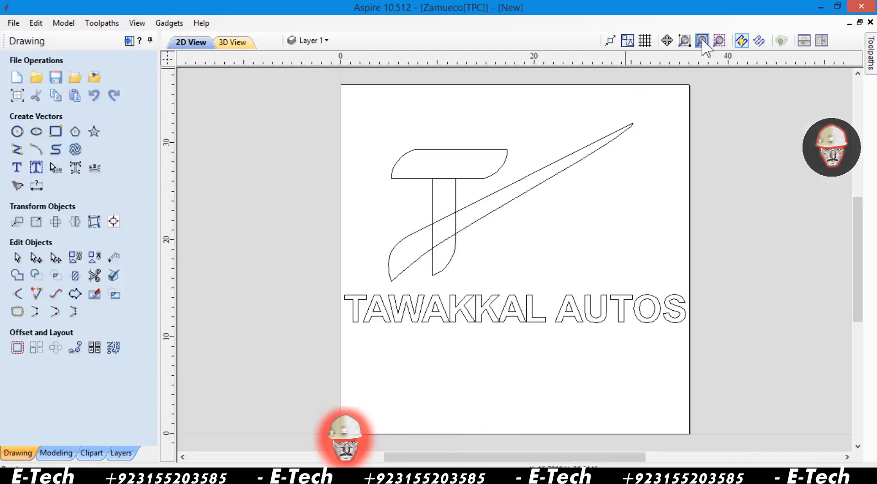
{"action": "left_click", "coordinate": [503, 205]}
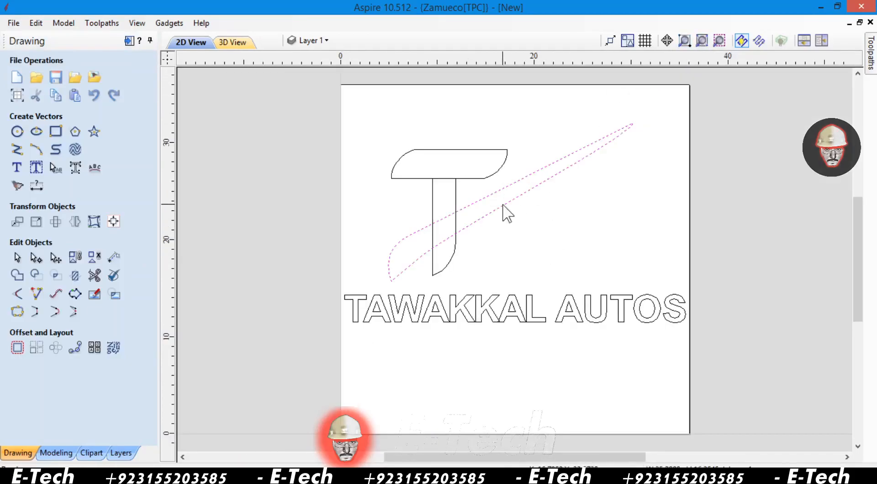
{"action": "key", "text": "Left"}
{"action": "key", "text": "Left"}
{"action": "key", "text": "Left"}
{"action": "key", "text": "Left"}
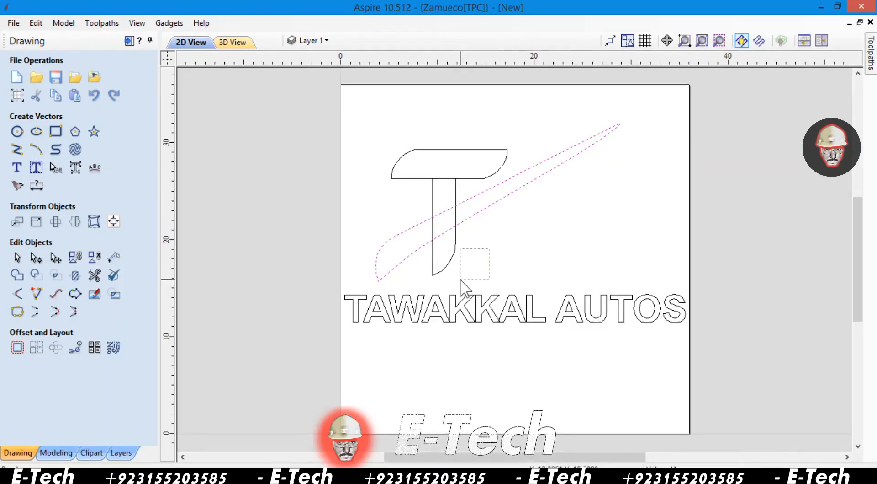
- Nudge the T's stem slightly right beneath the crossbar
{"action": "left_click", "coordinate": [435, 276]}
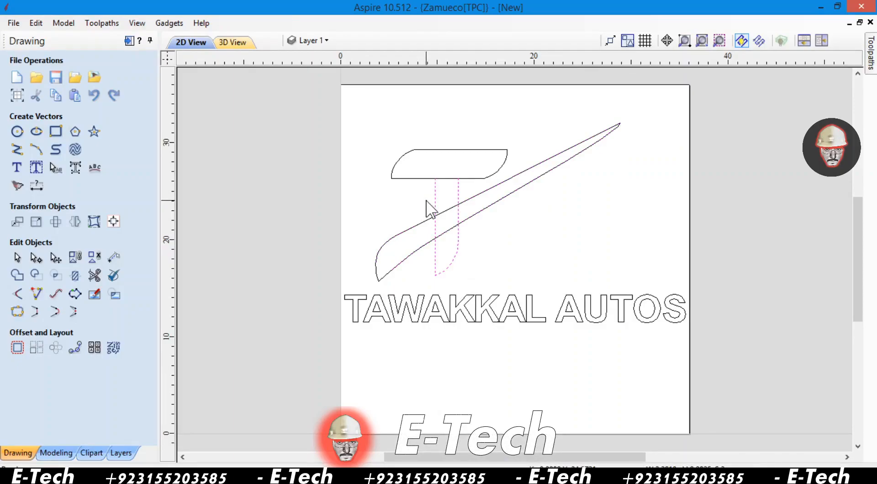
{"action": "scroll", "coordinate": [430, 210], "scroll_direction": "up", "scroll_amount": 3}
{"action": "key", "text": "Left"}
{"action": "scroll", "coordinate": [475, 295], "scroll_direction": "down", "scroll_amount": 1}
{"action": "scroll", "coordinate": [476, 296], "scroll_direction": "up", "scroll_amount": 2}
{"action": "key", "text": "Right"}
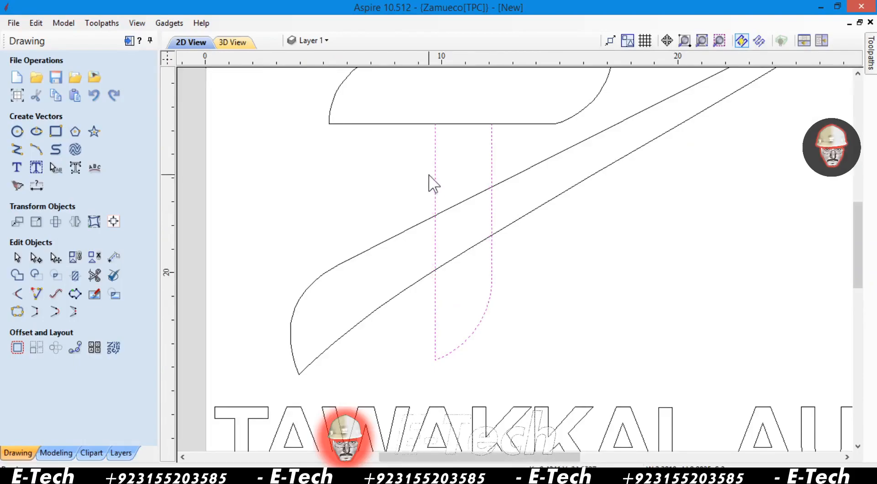
{"action": "left_click", "coordinate": [362, 185]}
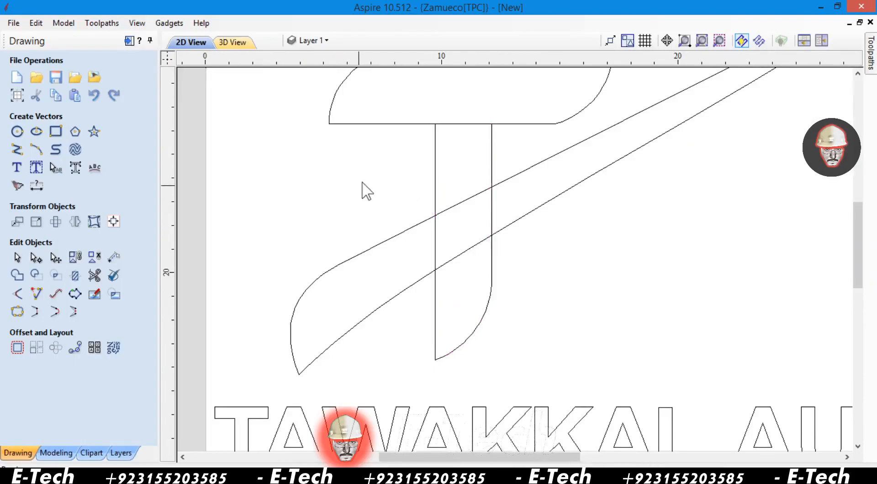
- Ungroup the T's crossbar and trim its lower edge between the stem's two sides so that crossbar and stem form one outline
{"action": "left_click", "coordinate": [94, 274]}
{"action": "key", "text": "Escape"}
{"action": "right_click", "coordinate": [369, 124]}
{"action": "mouse_move", "coordinate": [525, 288]}
{"action": "left_click", "coordinate": [594, 280]}
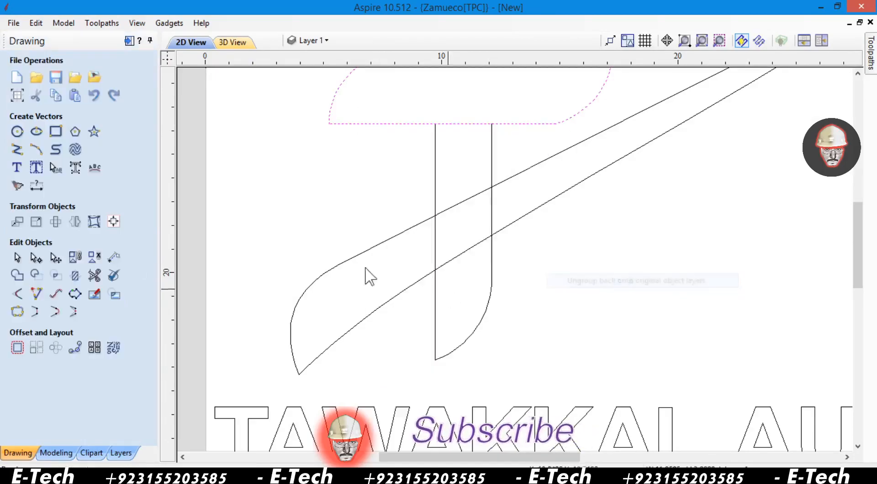
{"action": "left_click", "coordinate": [94, 275]}
{"action": "left_click", "coordinate": [477, 122]}
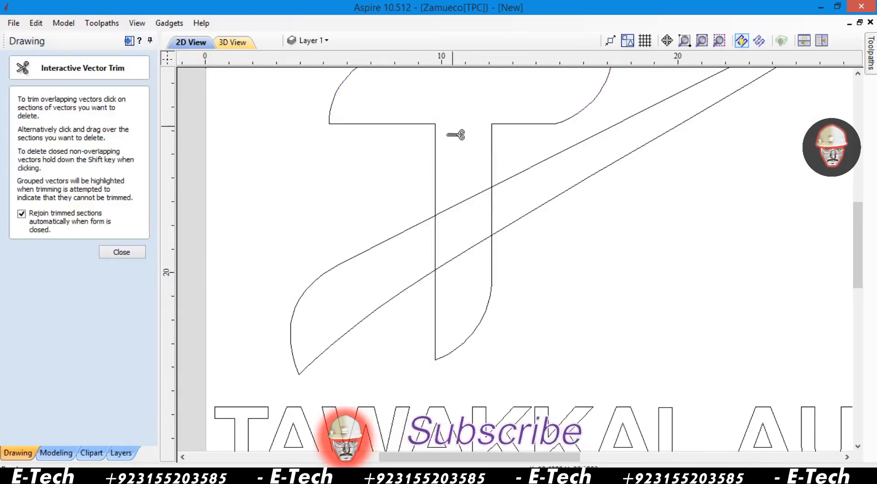
{"action": "key", "text": "Escape"}
{"action": "left_click", "coordinate": [703, 41]}
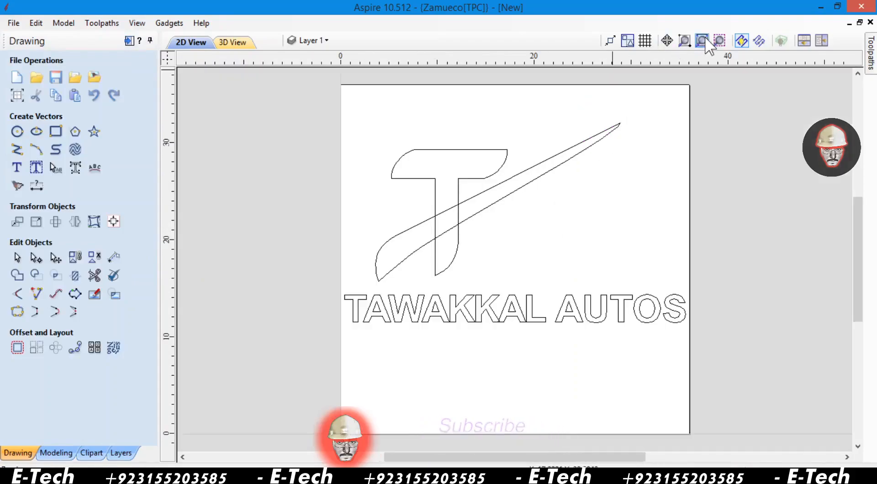
{"action": "left_click_drag", "start_coordinate": [643, 124], "coordinate": [440, 286]}
{"action": "left_click", "coordinate": [17, 149]}
{"action": "left_click", "coordinate": [487, 118]}
{"action": "left_click", "coordinate": [779, 113]}
{"action": "right_click", "coordinate": [780, 113]}
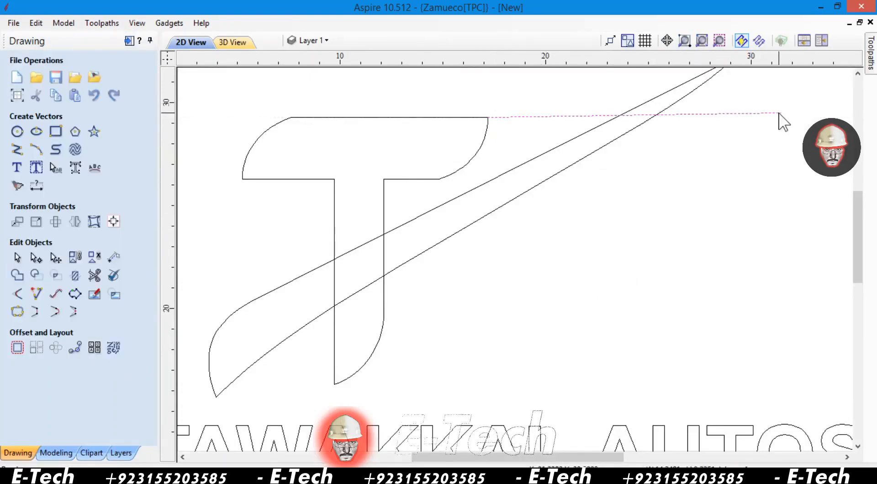
{"action": "left_click", "coordinate": [761, 161]}
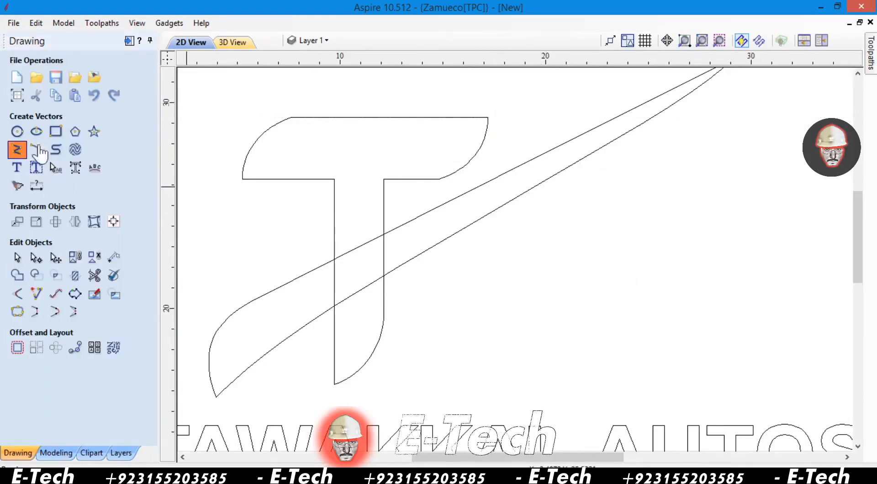
- Draw a horizontal line about 14.5 inches long extending right from the crossbar's upper right corner, across the swoosh
{"action": "left_click", "coordinate": [17, 149]}
{"action": "left_click", "coordinate": [488, 117]}
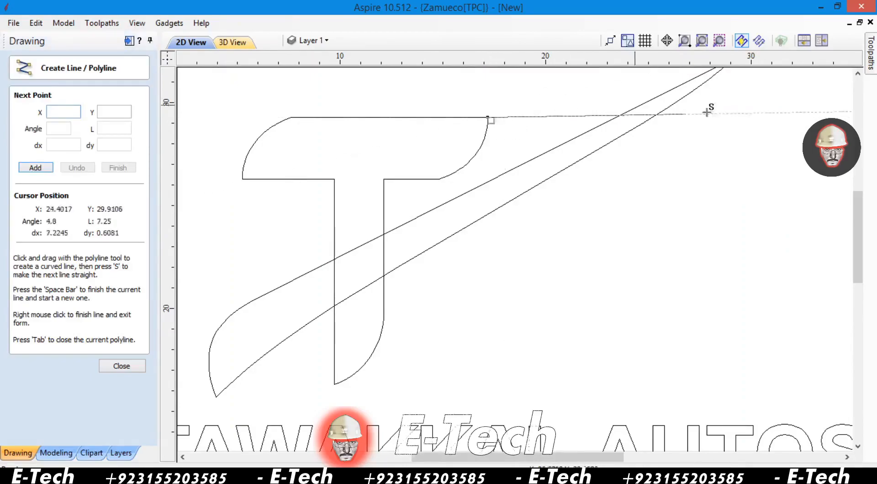
{"action": "left_click", "coordinate": [787, 115]}
{"action": "right_click", "coordinate": [787, 115]}
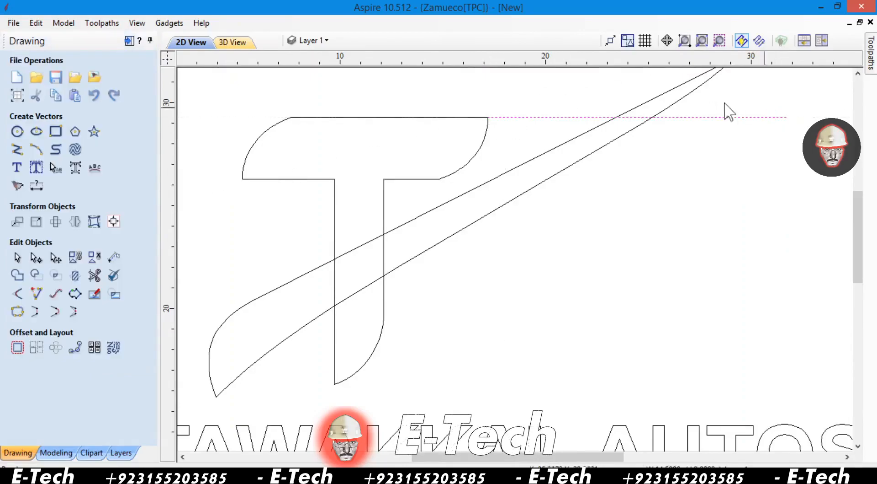
- Draw a steep line descending rightward from the horizontal line, just right of the swoosh, and mirror a copy to its left as an A's legs
{"action": "left_click", "coordinate": [19, 148]}
{"action": "left_click", "coordinate": [671, 117]}
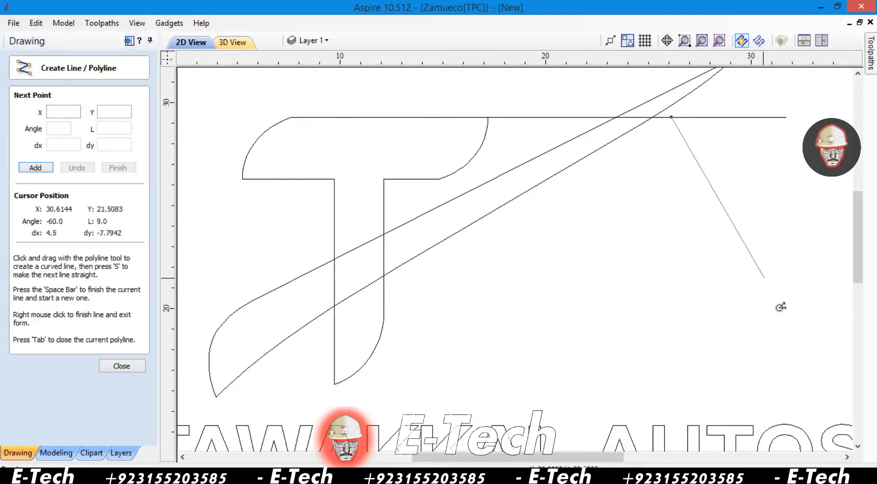
{"action": "left_click", "coordinate": [807, 395]}
{"action": "right_click", "coordinate": [808, 396]}
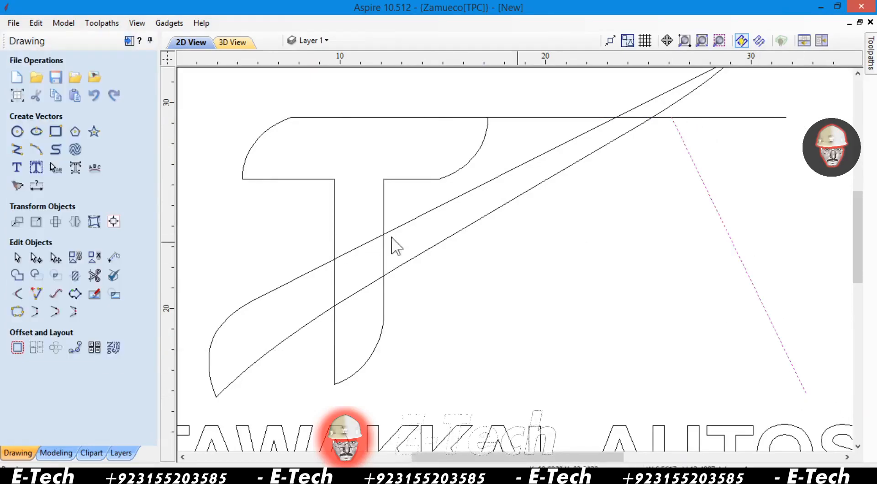
{"action": "left_click", "coordinate": [74, 222]}
{"action": "left_click", "coordinate": [45, 151]}
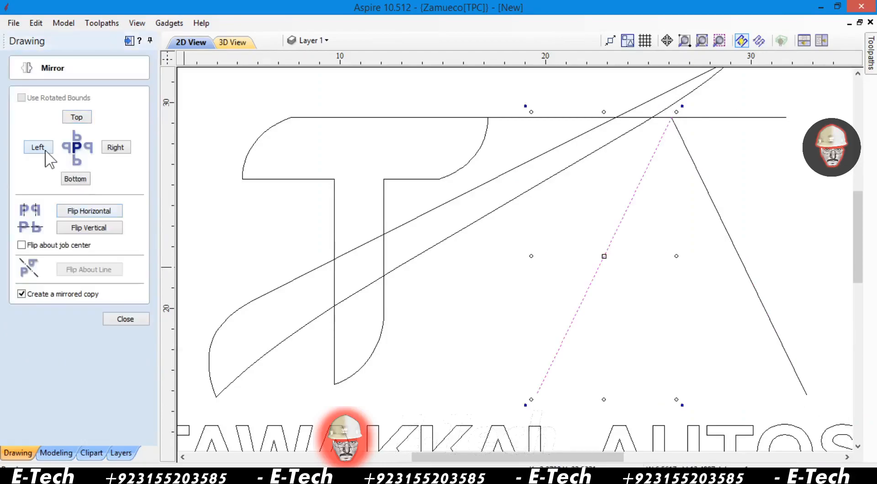
{"action": "left_click", "coordinate": [138, 322]}
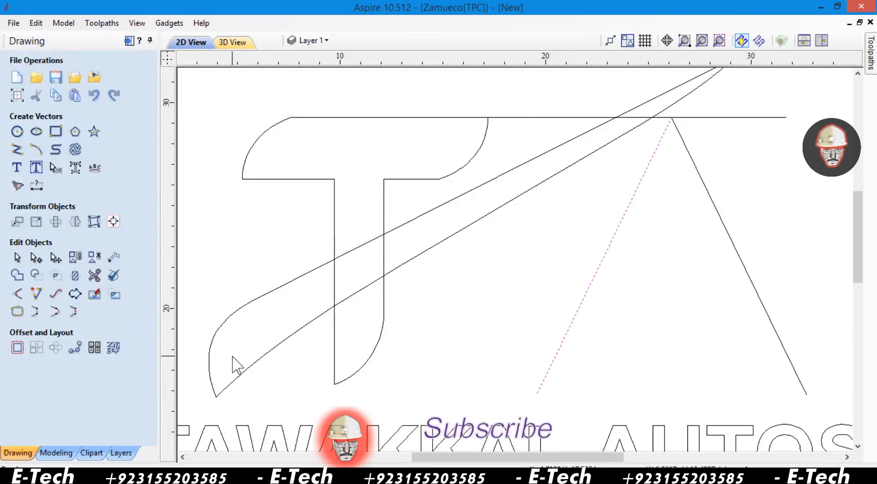
- Draw a horizontal base line 6.75 inches long, running right from the lower end of the A's left leg
{"action": "left_click", "coordinate": [17, 149]}
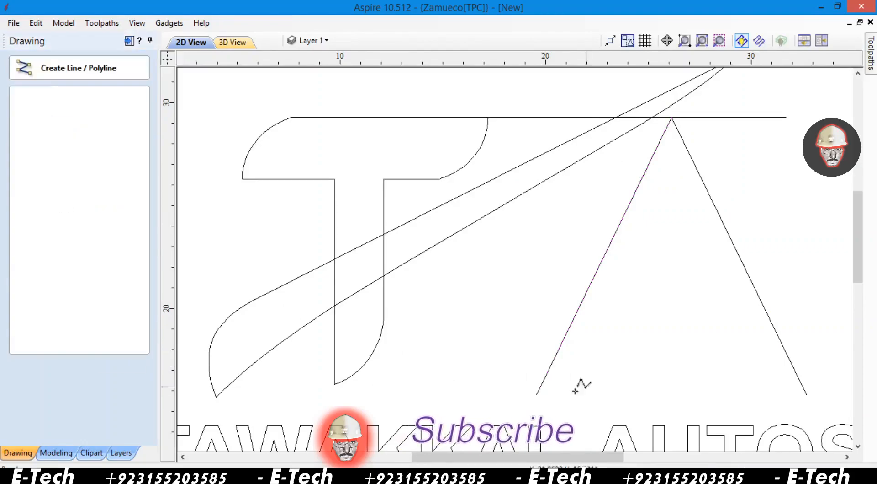
{"action": "left_click", "coordinate": [537, 394]}
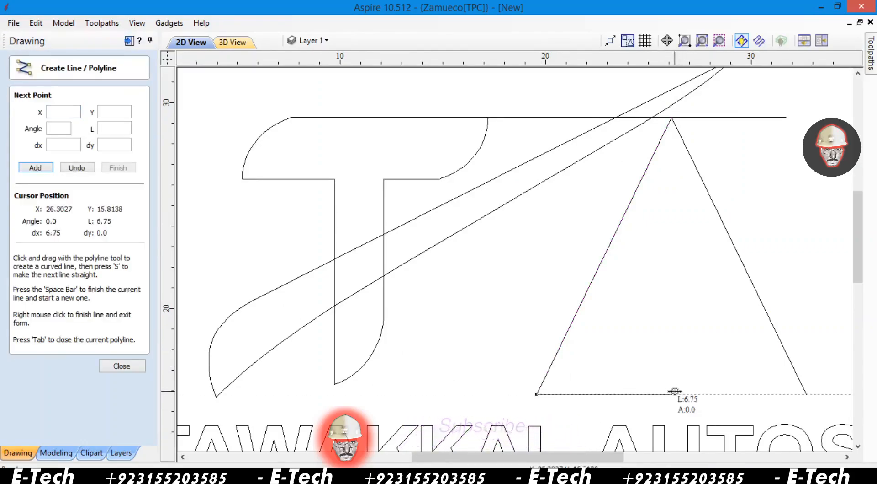
{"action": "right_click", "coordinate": [675, 391]}
- Copy the T's stem outline to the right and delete the copy's straight segments, keeping only the rounded lower arc
{"action": "left_click", "coordinate": [368, 362]}
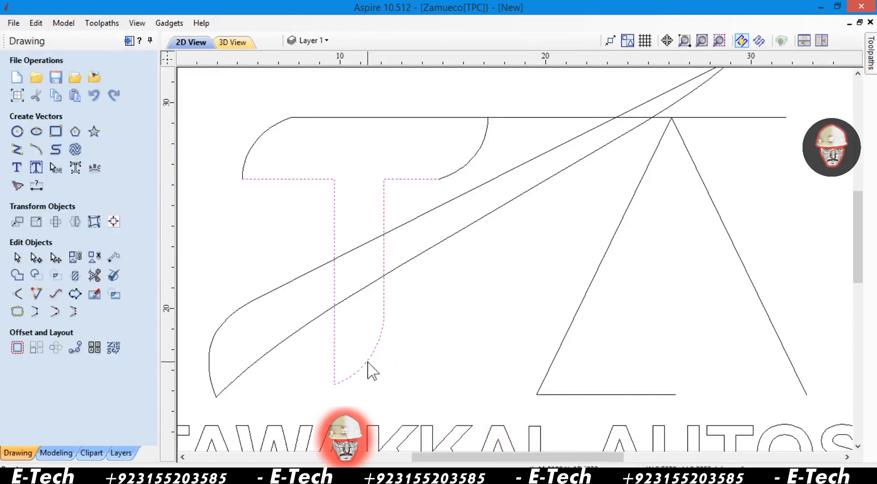
{"action": "left_click", "coordinate": [368, 362]}
{"action": "left_click_drag", "start_coordinate": [342, 282], "coordinate": [514, 257]}
{"action": "left_click", "coordinate": [38, 260]}
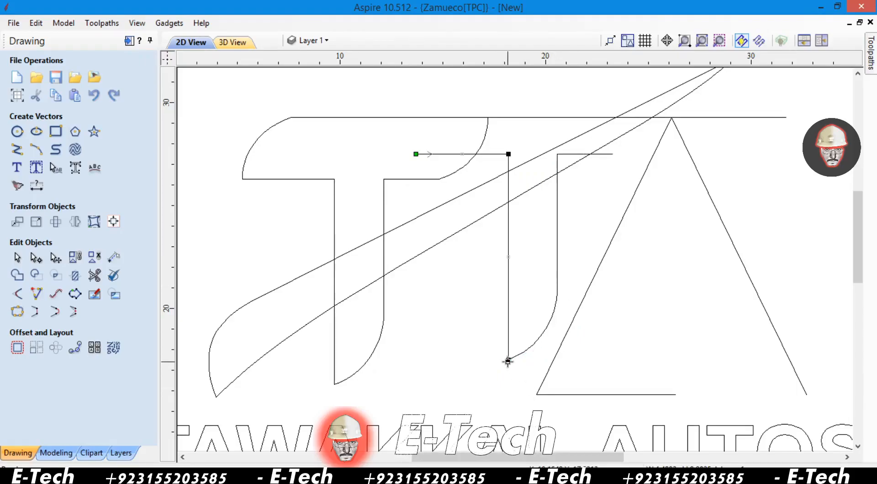
{"action": "left_click_drag", "start_coordinate": [500, 302], "coordinate": [499, 301]}
{"action": "key", "text": "Delete"}
{"action": "left_click_drag", "start_coordinate": [562, 253], "coordinate": [538, 261]}
{"action": "key", "text": "Delete"}
- Align the copied arc to the base line, level with it at the bottom and against the outside of its right end
{"action": "left_click", "coordinate": [543, 343]}
{"action": "left_click_drag", "start_coordinate": [566, 372], "coordinate": [548, 359]}
{"action": "key", "text": "ctrl+z"}
{"action": "left_click", "coordinate": [659, 395]}
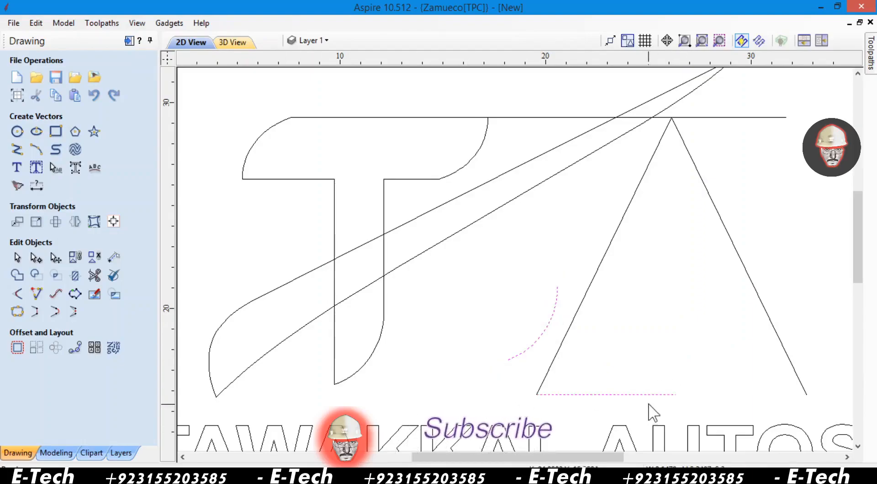
{"action": "left_click", "coordinate": [113, 223]}
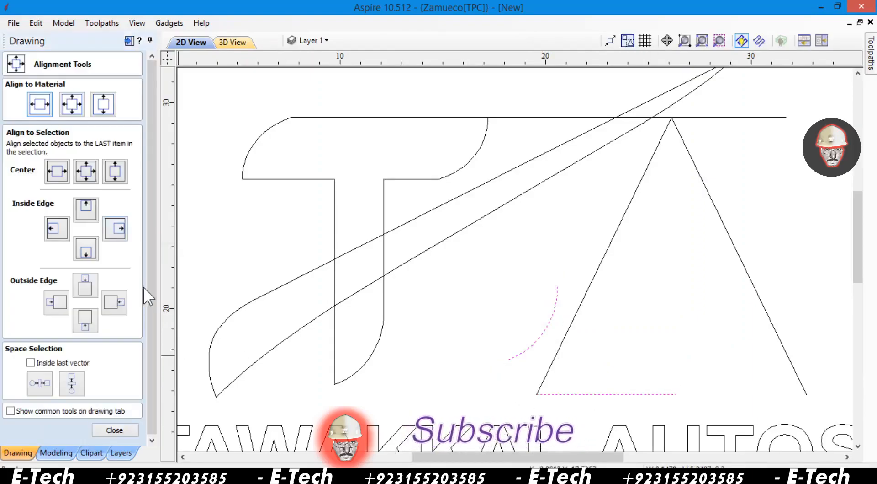
{"action": "left_click", "coordinate": [52, 229]}
{"action": "left_click", "coordinate": [87, 252]}
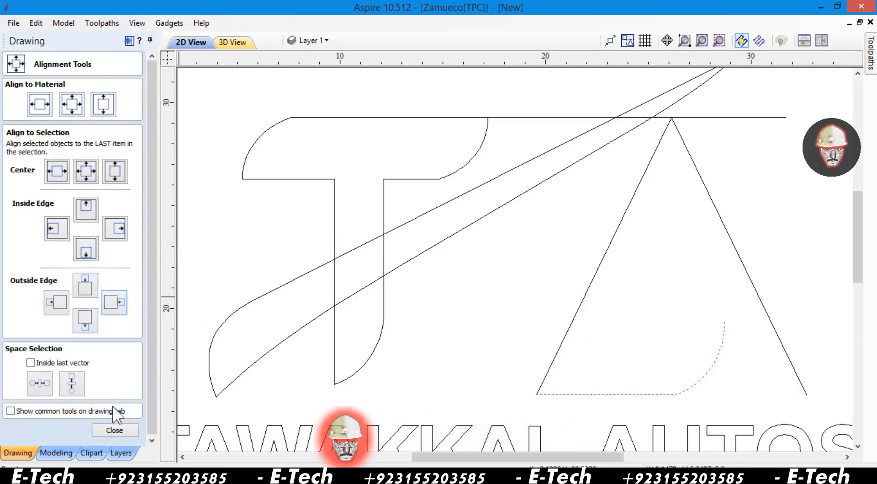
{"action": "left_click", "coordinate": [114, 430]}
{"action": "left_click", "coordinate": [646, 331]}
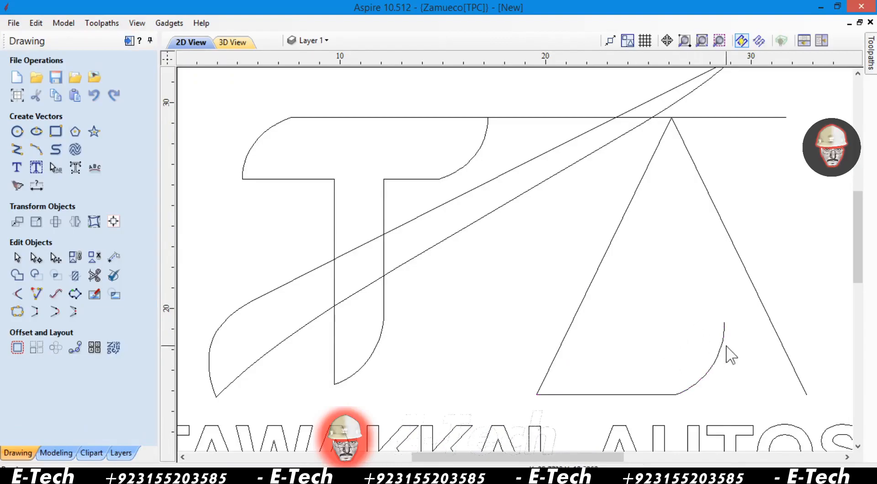
- Try to offset the A's legs, base line and arc together by 3.0 inches Inwards / Left, and undo the offset
{"action": "left_click", "coordinate": [640, 393], "text": "shift"}
{"action": "left_click", "coordinate": [589, 294], "text": "shift"}
{"action": "left_click", "coordinate": [724, 231], "text": "shift"}
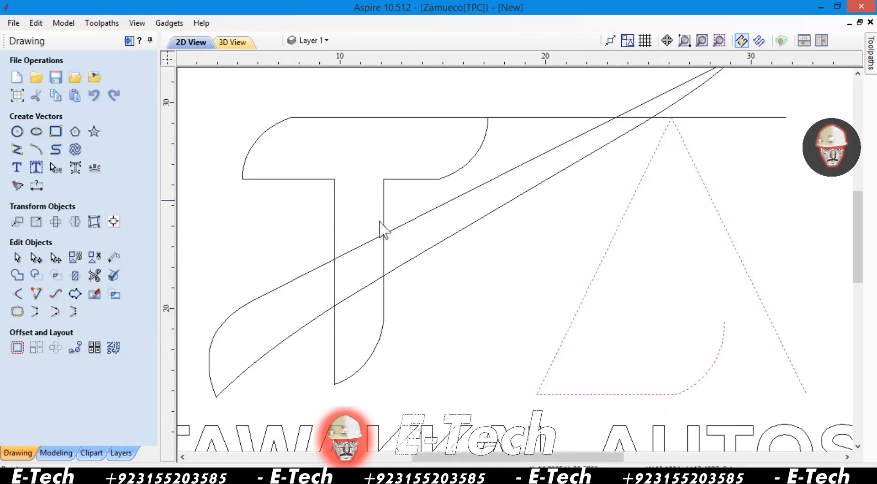
{"action": "left_click", "coordinate": [18, 347]}
{"action": "double_click", "coordinate": [53, 170]}
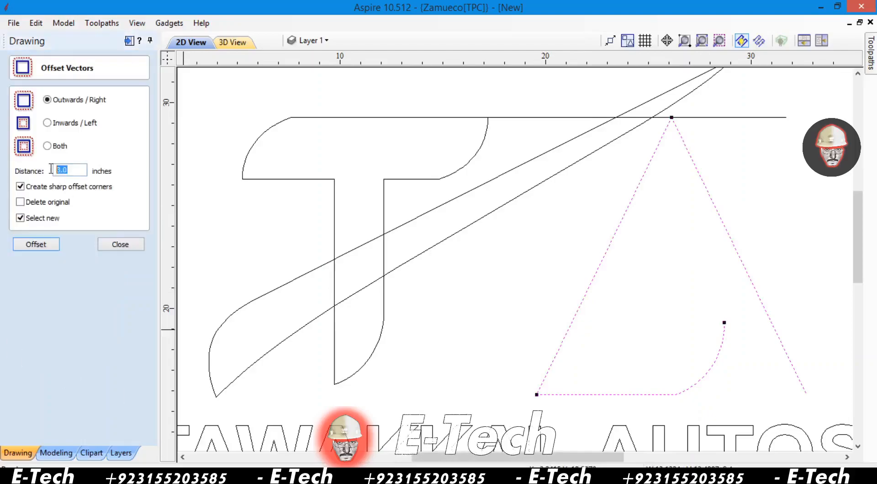
{"action": "left_click", "coordinate": [62, 121]}
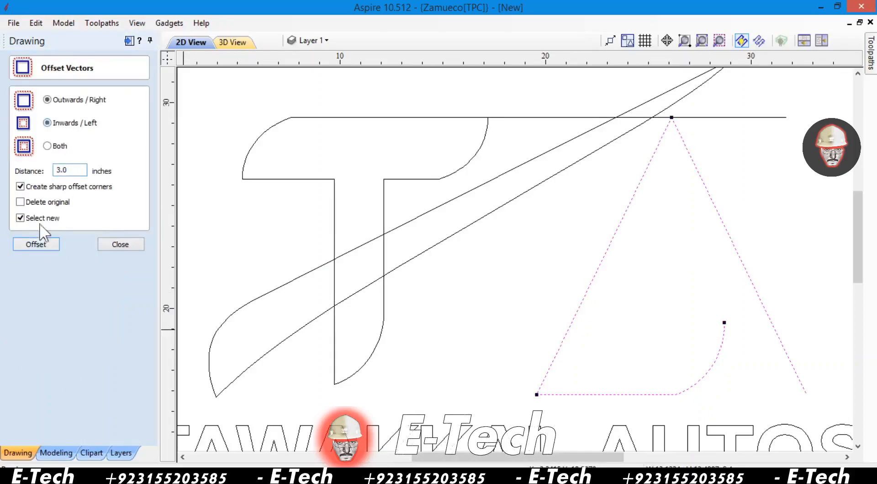
{"action": "left_click", "coordinate": [37, 244]}
{"action": "left_click", "coordinate": [485, 265]}
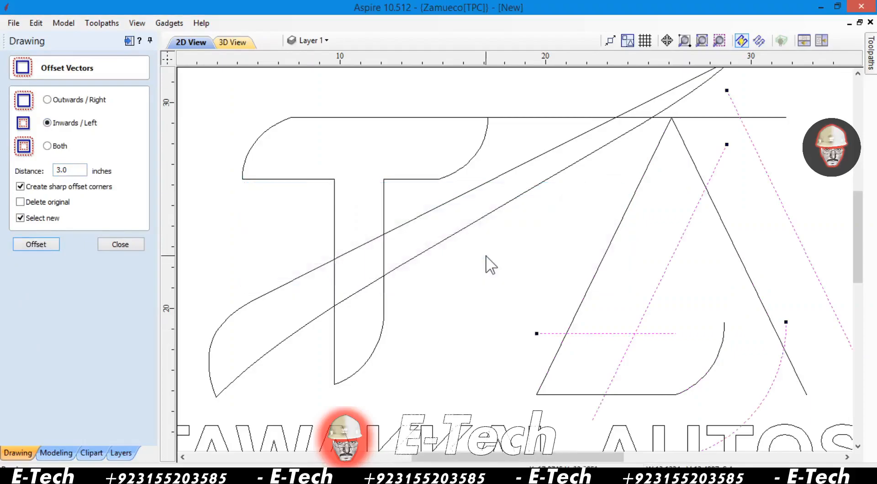
{"action": "key", "text": "ctrl+z"}
- Offset the A's left leg 3.0 inches Inwards / Left and its right leg 3.0 inches Outwards / Right
{"action": "left_click", "coordinate": [606, 276]}
{"action": "left_click", "coordinate": [591, 276]}
{"action": "left_click", "coordinate": [37, 245]}
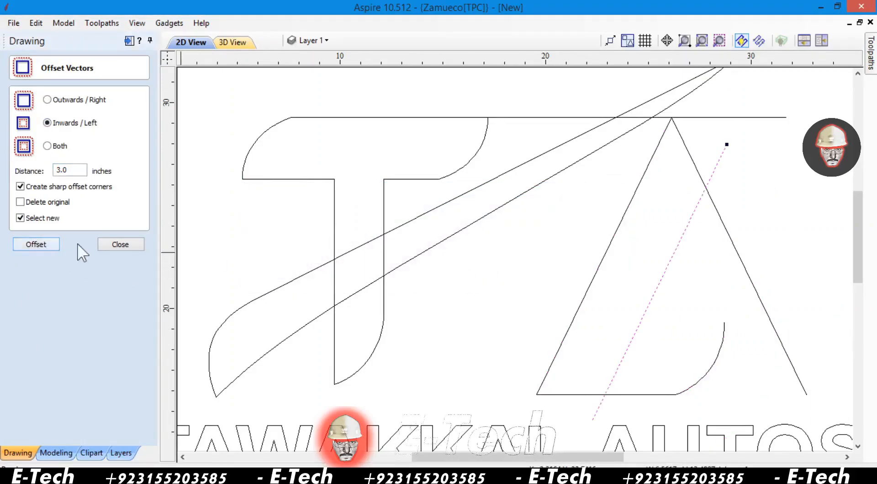
{"action": "left_click", "coordinate": [737, 261]}
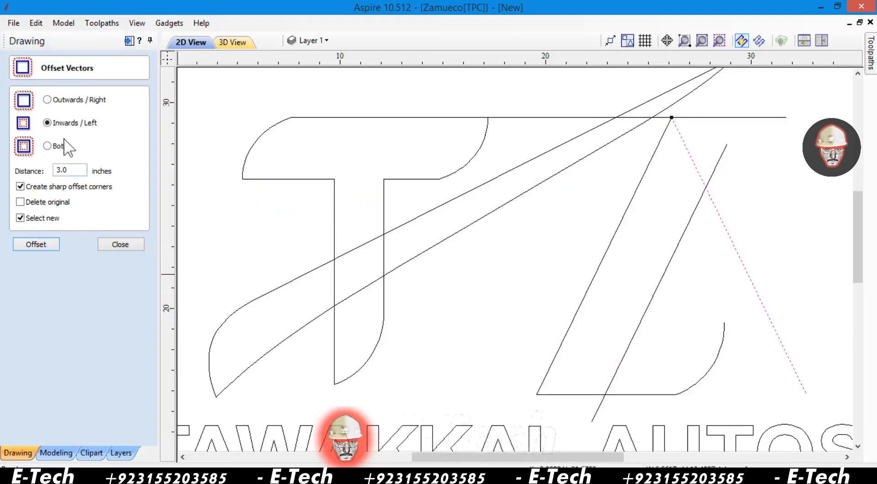
{"action": "left_click", "coordinate": [37, 245]}
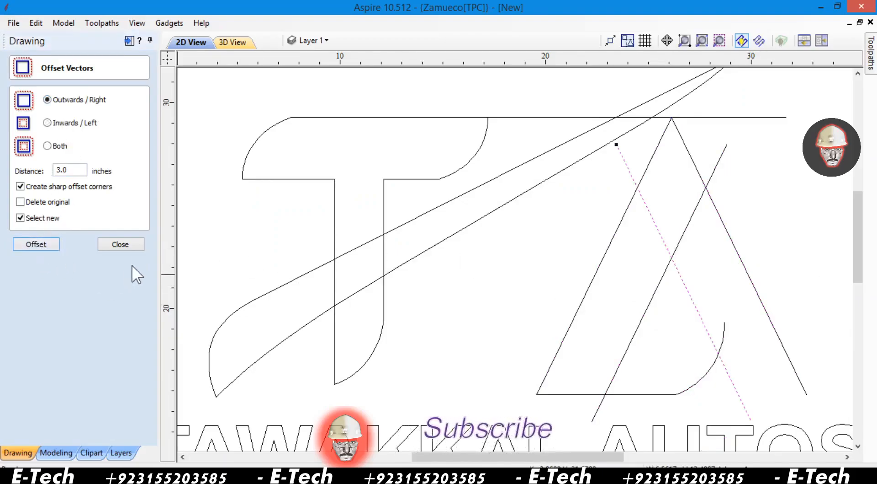
{"action": "left_click", "coordinate": [120, 244]}
- Offset the A's base line 3.0 inches Inwards / Left to create a parallel line above it
{"action": "left_click", "coordinate": [609, 400]}
{"action": "left_click_drag", "start_coordinate": [650, 379], "coordinate": [641, 401]}
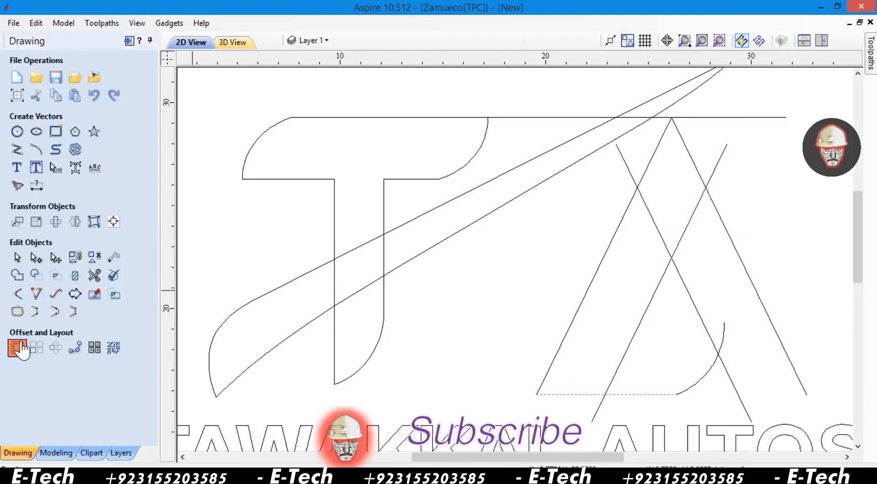
{"action": "left_click", "coordinate": [20, 347]}
{"action": "left_click", "coordinate": [31, 245]}
- Try to offset the arc at the base line's right end by 3.0 inches Outwards / Right
{"action": "left_click_drag", "start_coordinate": [683, 394], "coordinate": [683, 394]}
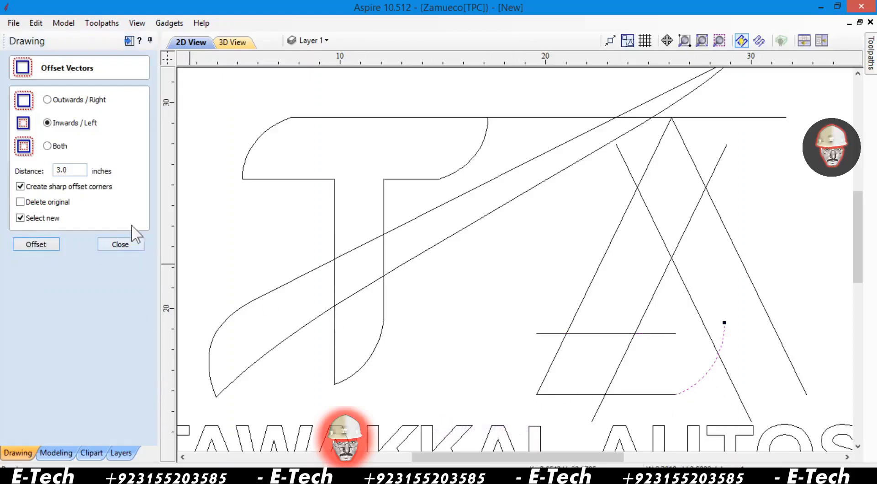
{"action": "left_click", "coordinate": [38, 246]}
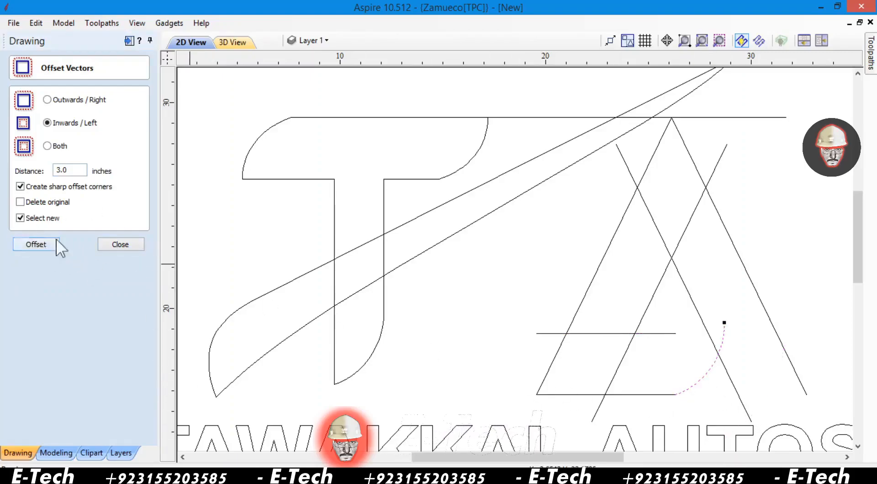
{"action": "left_click", "coordinate": [68, 100]}
{"action": "left_click", "coordinate": [41, 245]}
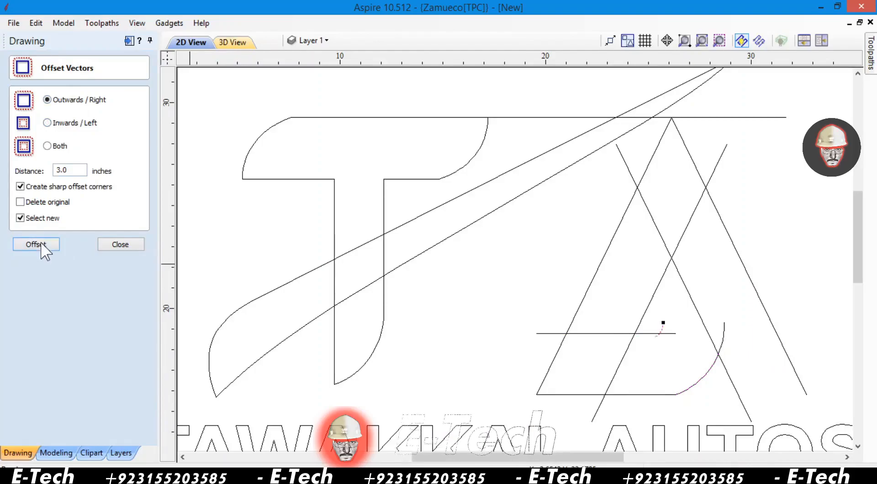
{"action": "left_click", "coordinate": [121, 244]}
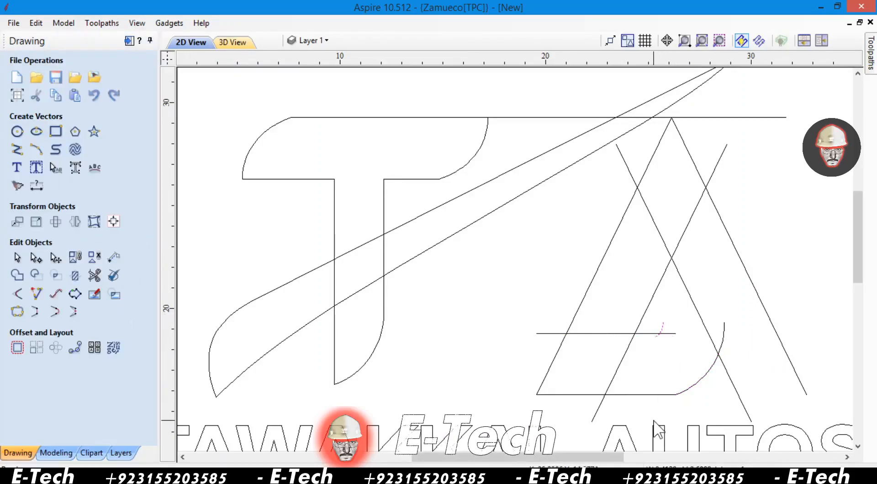
- Shift the offset base line rightwards to the arc and trim the excess segments around the A's inner triangle
{"action": "left_click", "coordinate": [666, 343]}
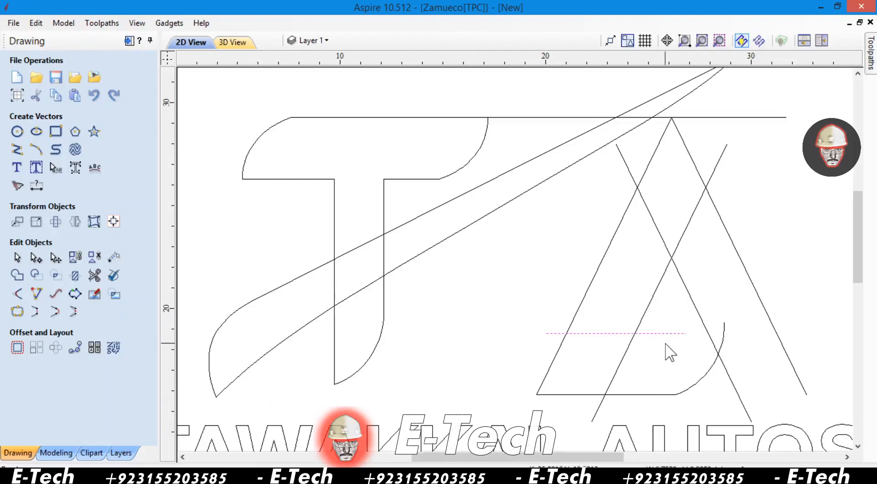
{"action": "left_click", "coordinate": [690, 378], "text": "shift"}
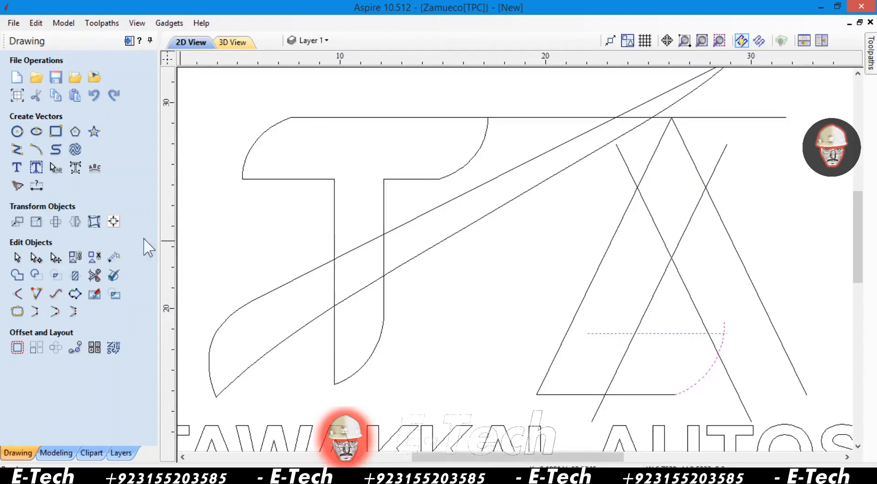
{"action": "left_click", "coordinate": [94, 274]}
{"action": "left_click", "coordinate": [665, 254]}
{"action": "left_click", "coordinate": [692, 214]}
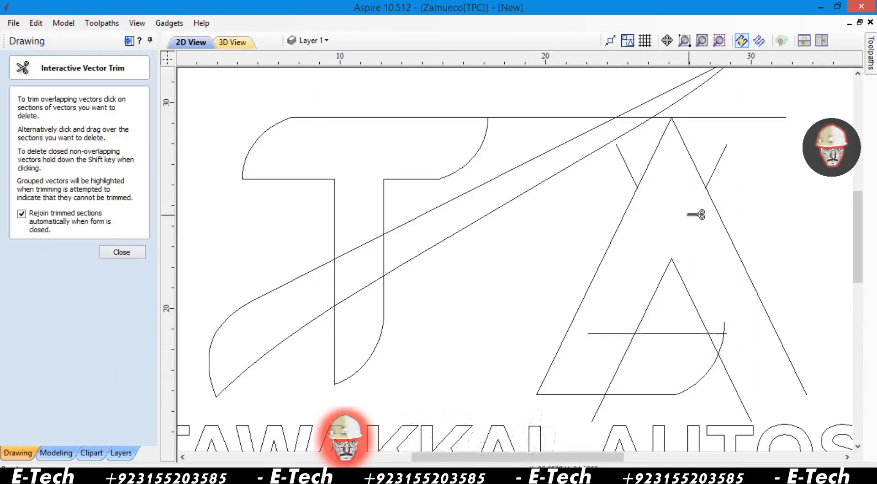
{"action": "left_click", "coordinate": [615, 333]}
{"action": "left_click", "coordinate": [630, 348]}
{"action": "key", "text": "Escape"}
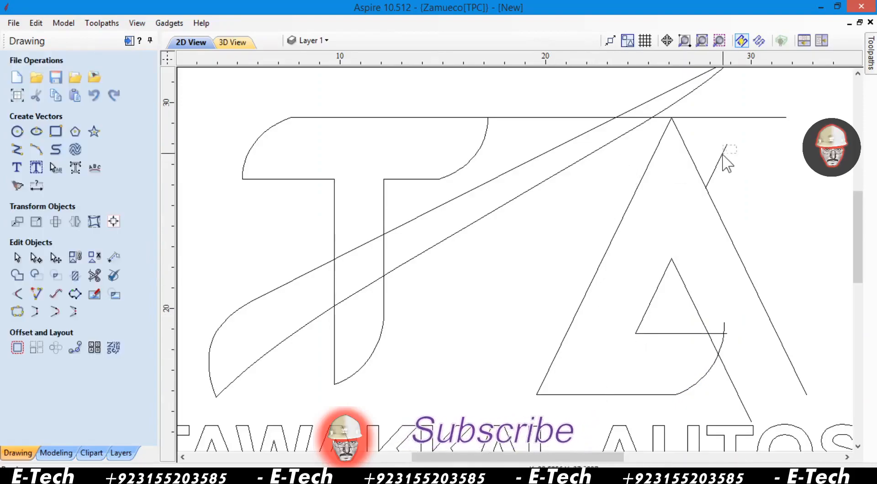
- Draw a horizontal line at base level across the A's right leg and trim it and the inner leg's overhang to form the foot
{"action": "left_click", "coordinate": [17, 149]}
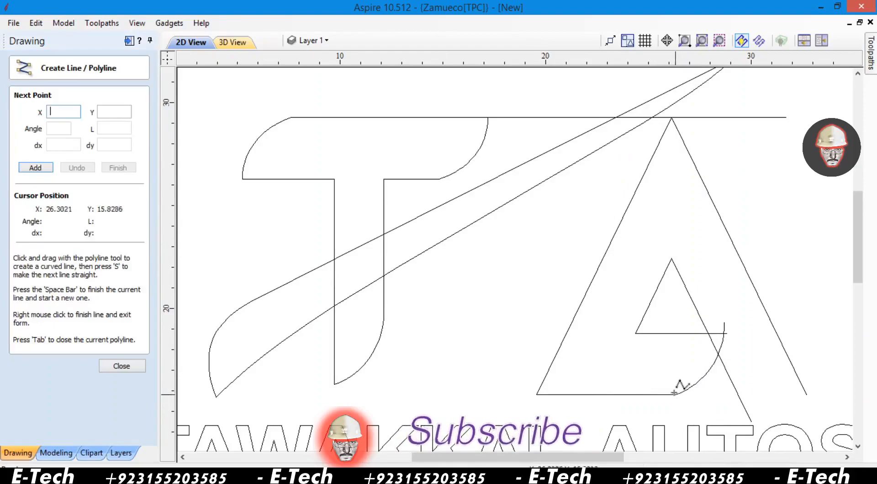
{"action": "left_click", "coordinate": [655, 394]}
{"action": "left_click", "coordinate": [841, 395]}
{"action": "right_click", "coordinate": [830, 351]}
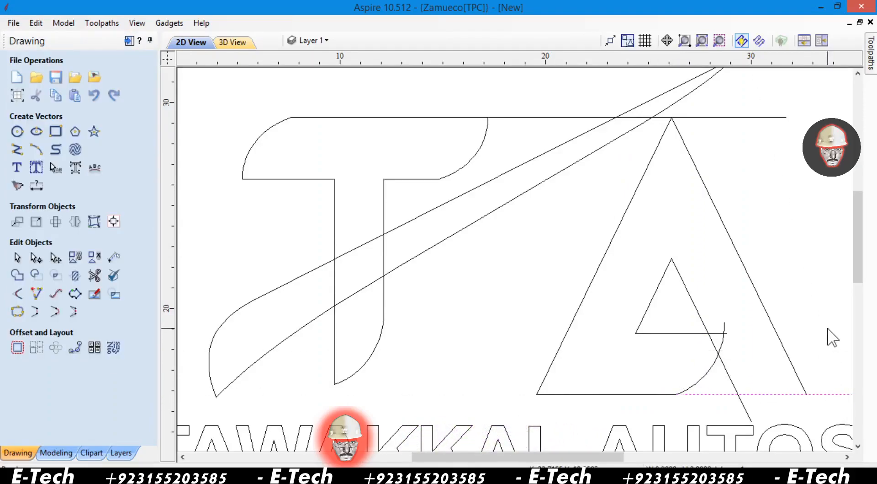
{"action": "left_click", "coordinate": [94, 274]}
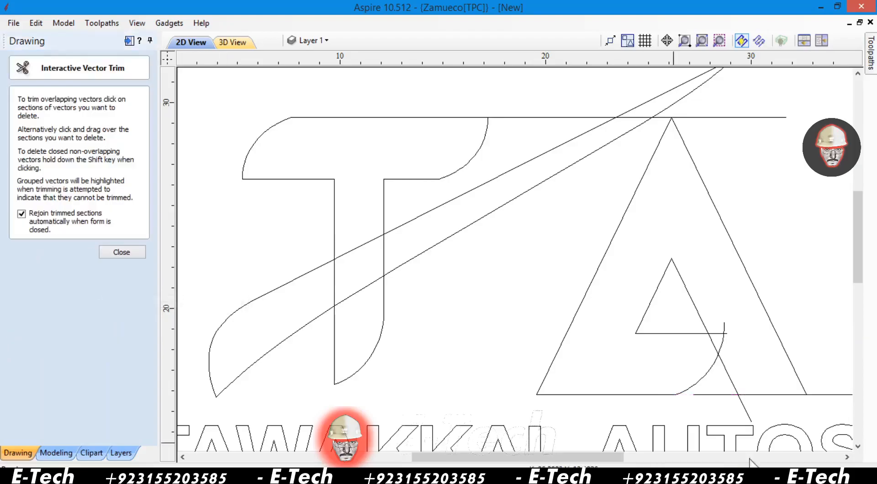
{"action": "left_click", "coordinate": [746, 410]}
{"action": "left_click", "coordinate": [825, 394]}
{"action": "left_click_drag", "start_coordinate": [597, 457], "coordinate": [617, 458]}
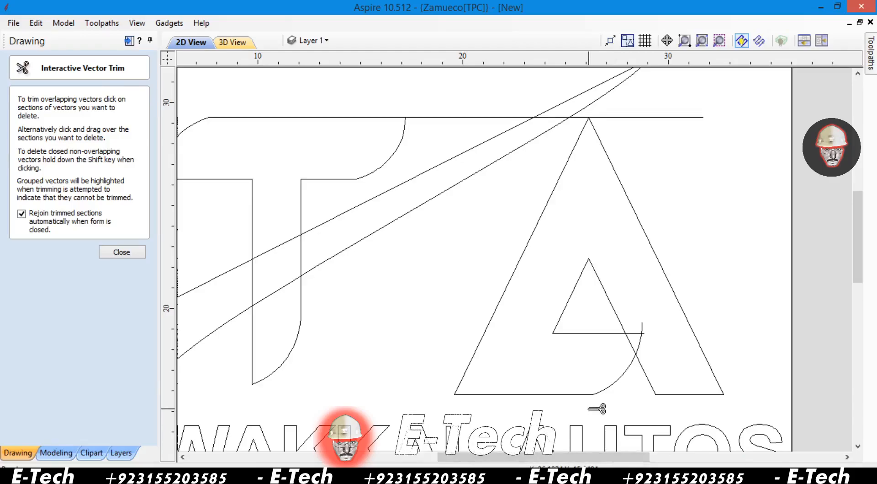
{"action": "key", "text": "Escape"}
- Shift the A's lower arc leftwards to the right leg's inner edge and trim the arc and crossbar ends past their intersection
{"action": "left_click", "coordinate": [617, 379]}
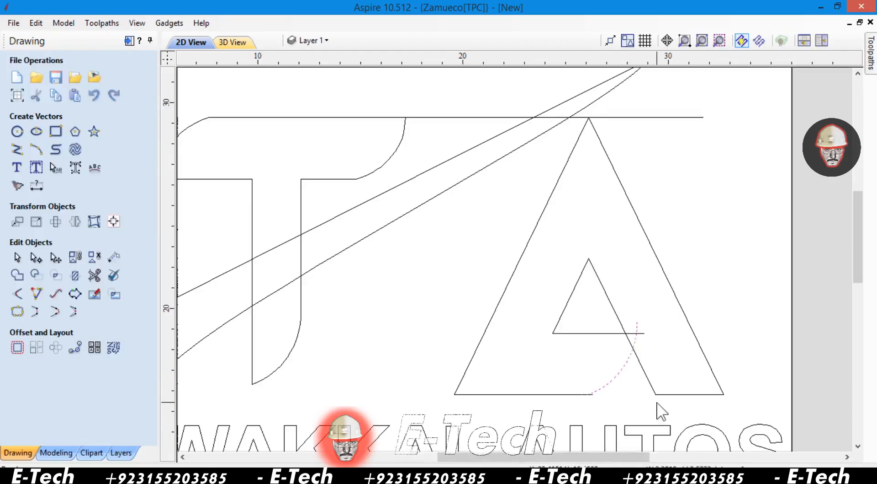
{"action": "left_click", "coordinate": [94, 274]}
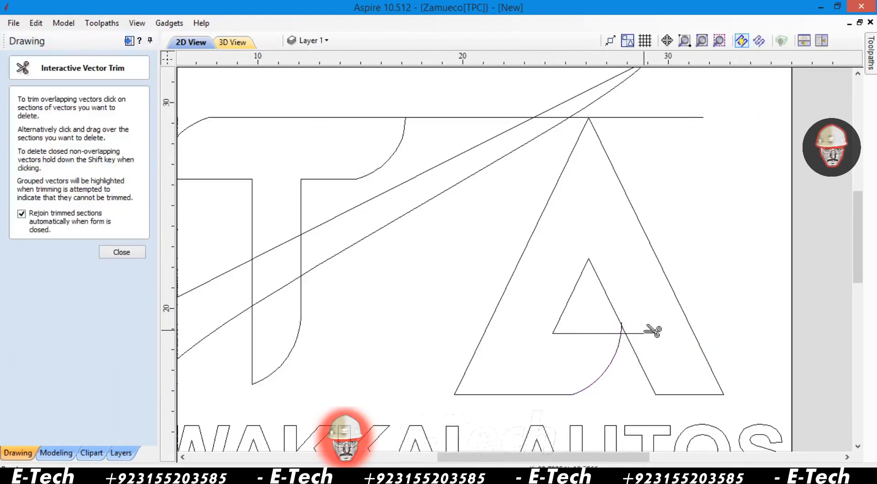
{"action": "scroll", "coordinate": [637, 337], "scroll_direction": "up", "scroll_amount": 5}
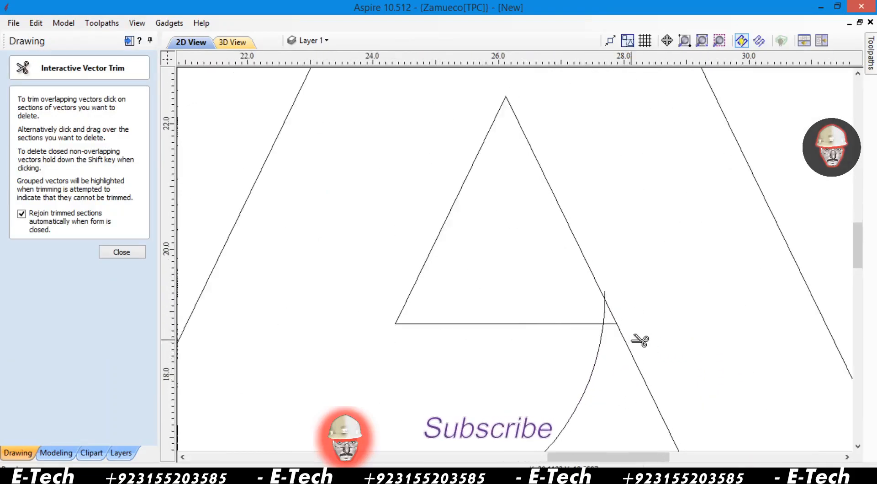
{"action": "scroll", "coordinate": [596, 255], "scroll_direction": "up", "scroll_amount": 2}
{"action": "left_click", "coordinate": [592, 337]}
{"action": "left_click", "coordinate": [578, 316]}
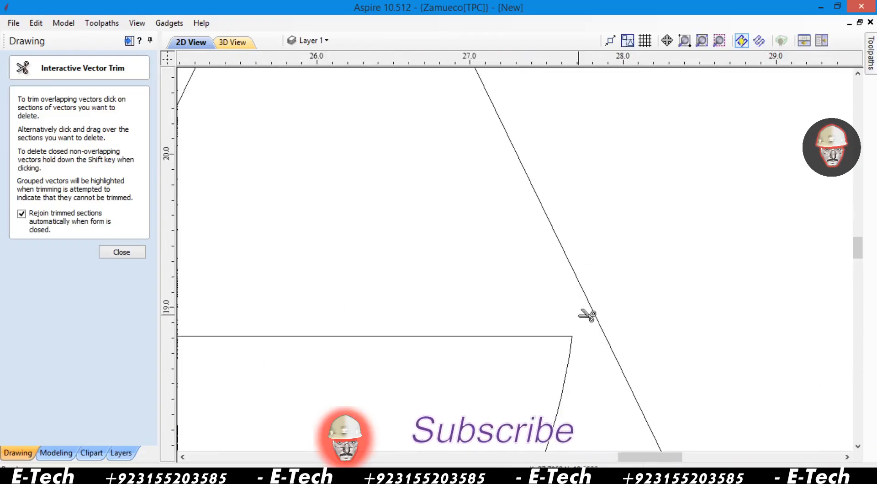
{"action": "scroll", "coordinate": [604, 291], "scroll_direction": "down", "scroll_amount": 8}
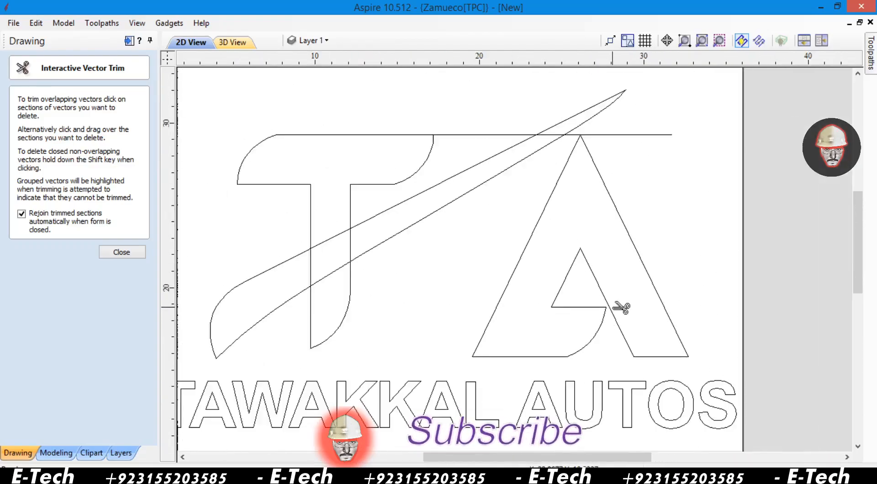
{"action": "scroll", "coordinate": [608, 306], "scroll_direction": "up", "scroll_amount": 3}
{"action": "left_click", "coordinate": [140, 252]}
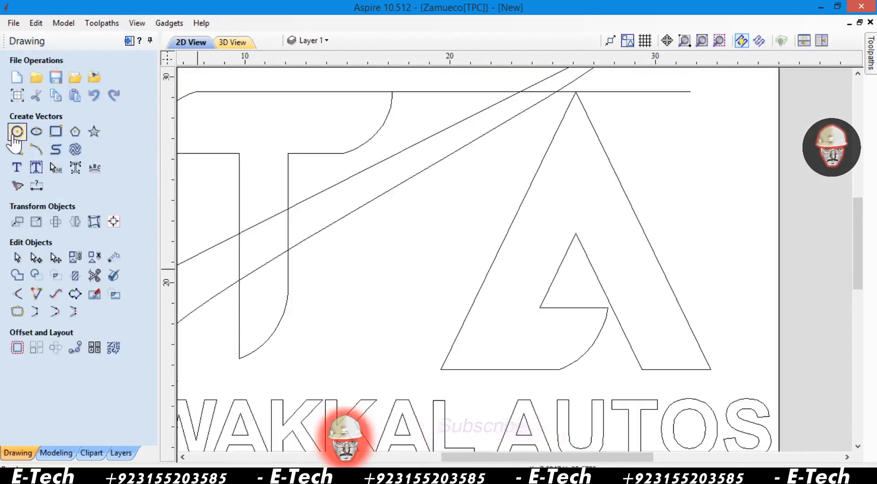
- Draw a horizontal reference line from the T's lower tip across the bottom of the A
{"action": "left_click", "coordinate": [20, 129]}
{"action": "left_click", "coordinate": [239, 358]}
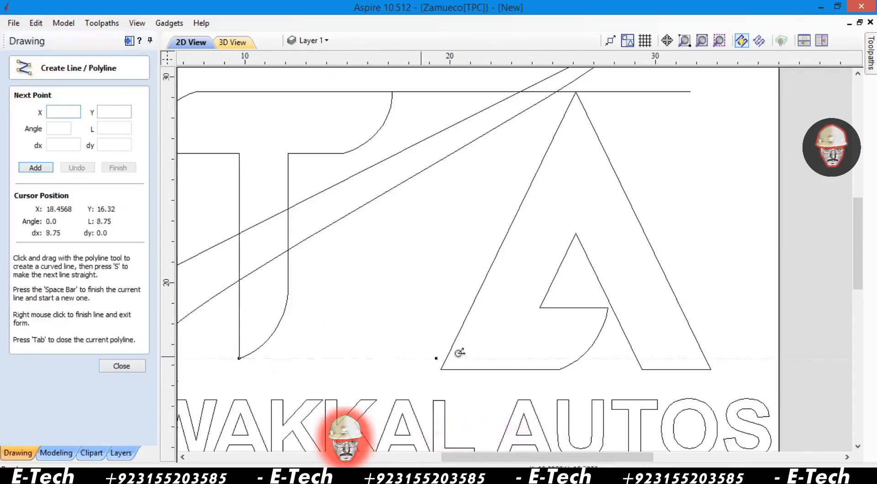
{"action": "right_click", "coordinate": [636, 358]}
- Group the A's outlines, shrink their height so the base meets the reference line, and delete that line
{"action": "left_click", "coordinate": [607, 314]}
{"action": "left_click_drag", "start_coordinate": [549, 206], "coordinate": [494, 230]}
{"action": "right_click", "coordinate": [513, 256]}
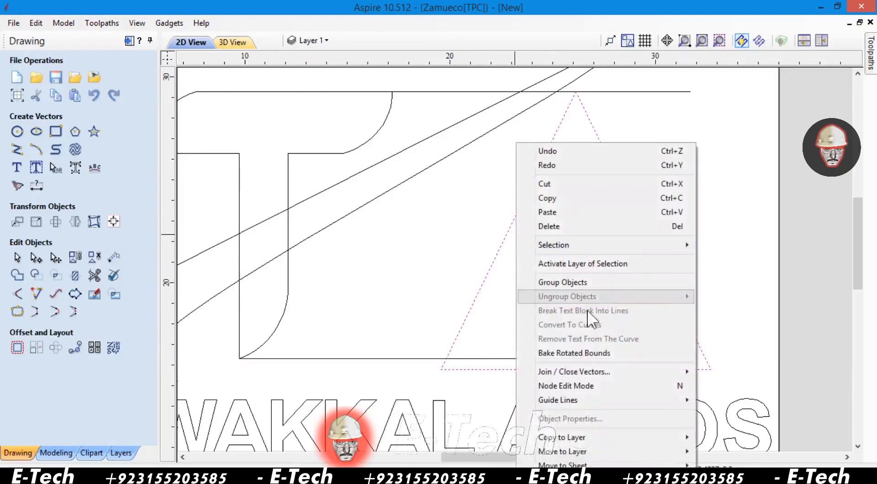
{"action": "left_click", "coordinate": [586, 282]}
{"action": "left_click", "coordinate": [559, 369]}
{"action": "mouse_move", "coordinate": [580, 372]}
{"action": "left_mouse_down"}
{"action": "mouse_move", "coordinate": [570, 349]}
{"action": "mouse_move", "coordinate": [576, 363]}
{"action": "left_mouse_up"}
{"action": "left_click", "coordinate": [399, 336]}
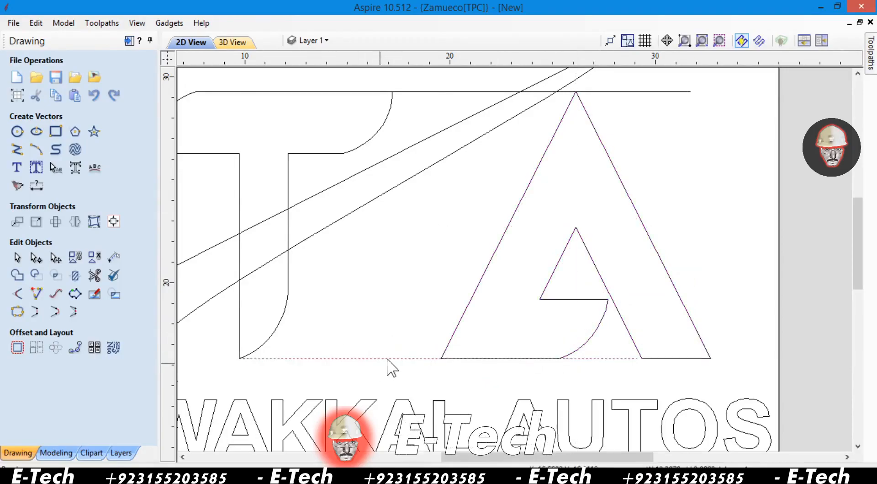
- Move the grouped A leftwards until it sits close beside the T's stem, and ungroup it
{"action": "left_click", "coordinate": [484, 273]}
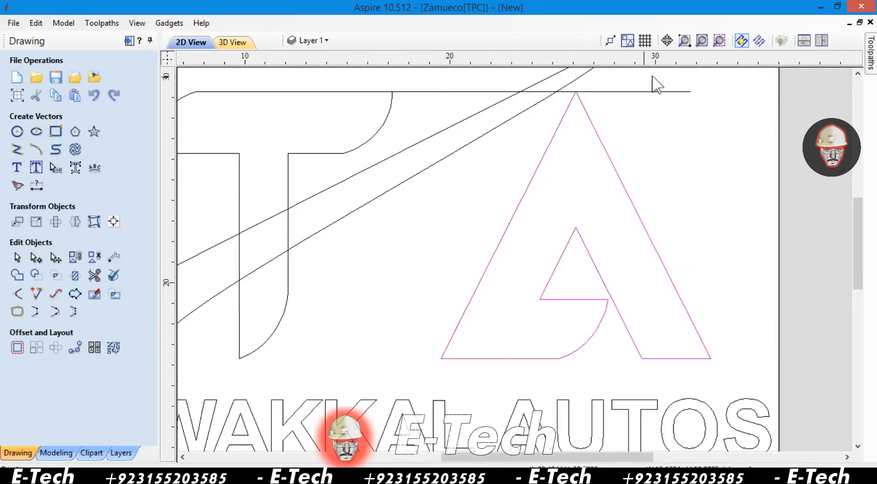
{"action": "left_click", "coordinate": [707, 42]}
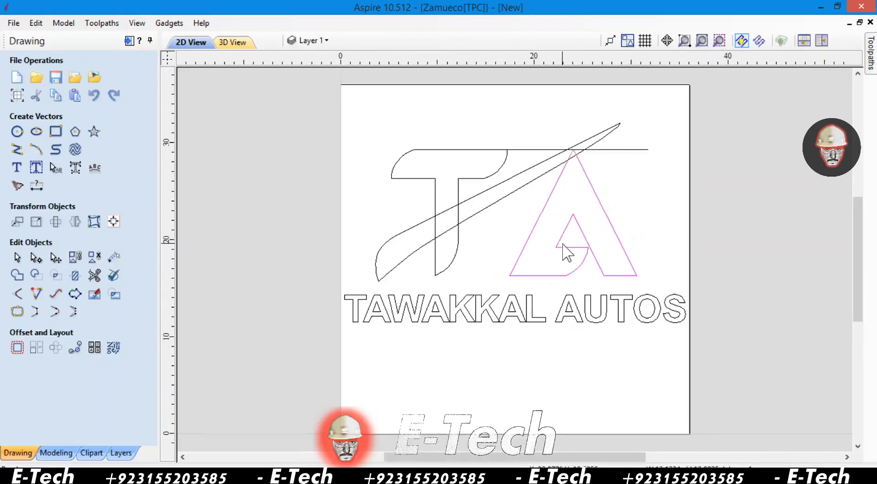
{"action": "key", "text": "Left"}
{"action": "key", "text": "Left"}
{"action": "key", "text": "Left"}
{"action": "key", "text": "Left"}
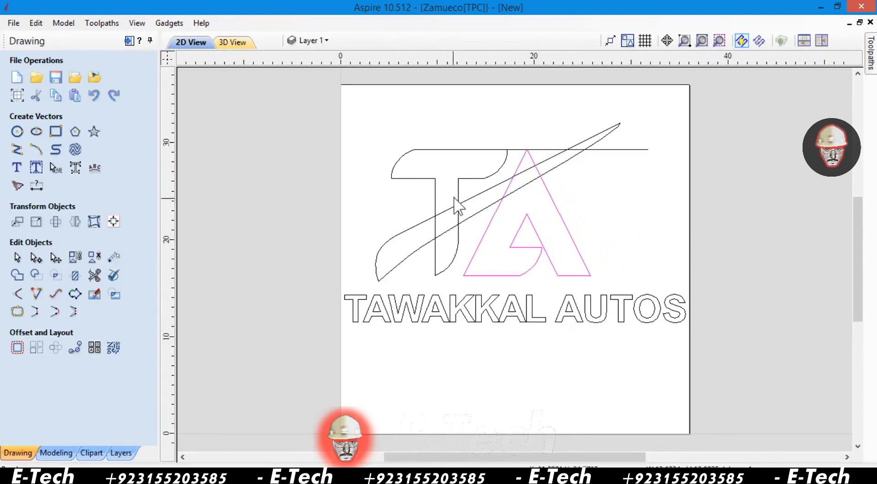
{"action": "left_click", "coordinate": [432, 198]}
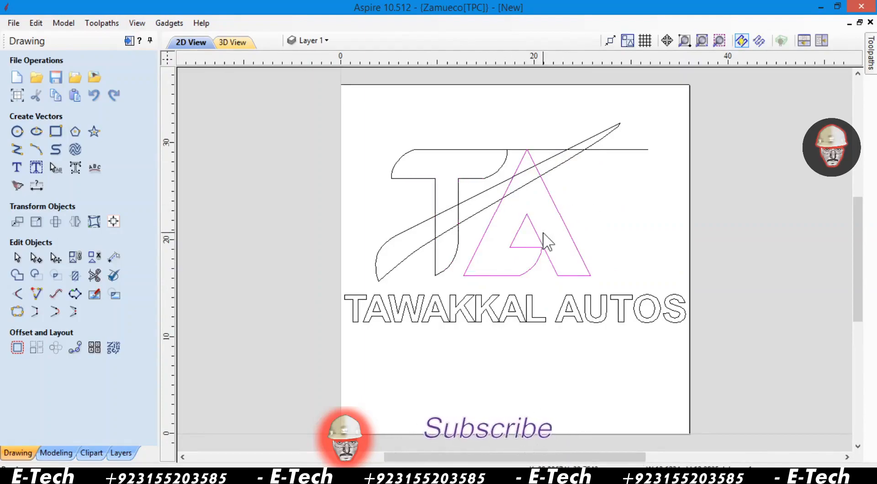
{"action": "right_click", "coordinate": [551, 234]}
{"action": "mouse_move", "coordinate": [602, 292]}
{"action": "left_click", "coordinate": [445, 296]}
- Delete the leftover horizontal line extending from the T's top edge across the A
{"action": "left_click", "coordinate": [629, 175]}
{"action": "left_click_drag", "start_coordinate": [661, 117], "coordinate": [619, 168]}
{"action": "key", "text": "Delete"}
{"action": "left_click", "coordinate": [687, 42]}
{"action": "left_click_drag", "start_coordinate": [609, 135], "coordinate": [382, 274]}
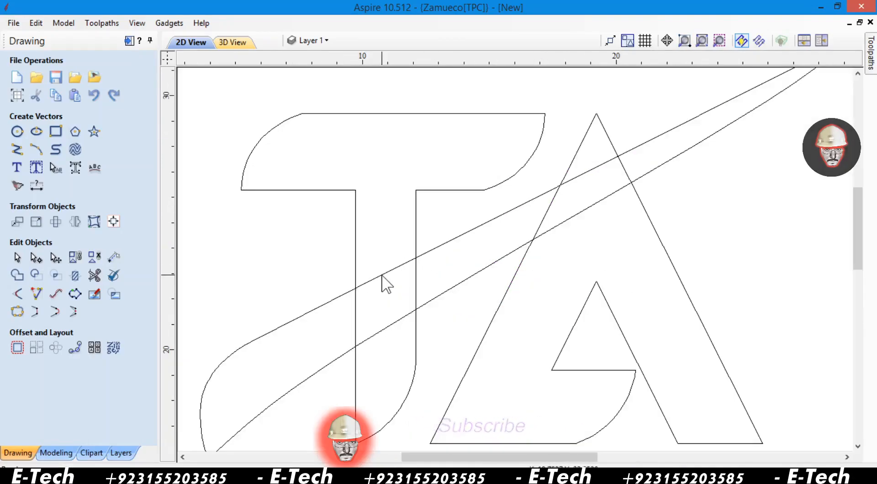
{"action": "left_click", "coordinate": [702, 40]}
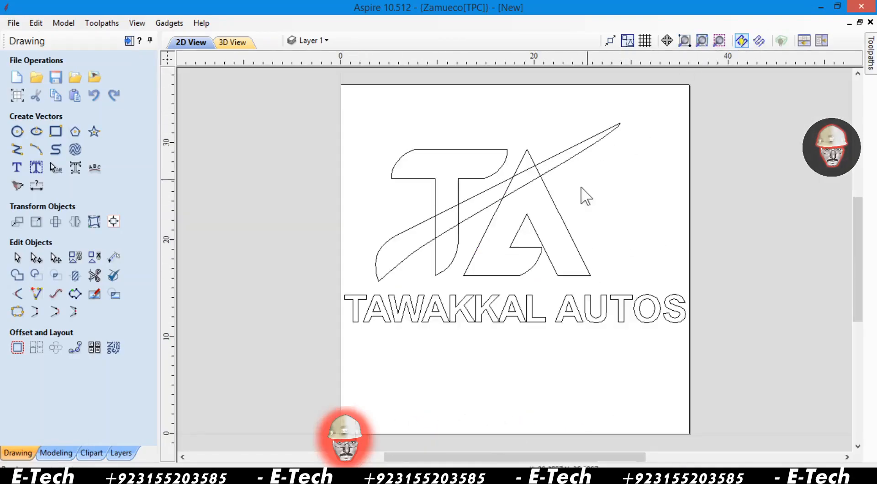
- Insert two nodes on each long edge of the swoosh, one within the T's stem and one near the A's left leg
{"action": "left_click", "coordinate": [569, 158]}
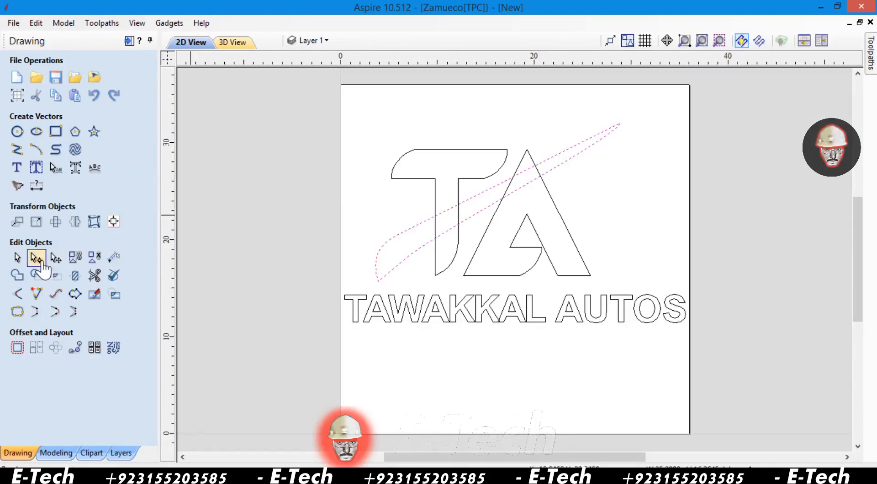
{"action": "left_click", "coordinate": [36, 257]}
{"action": "scroll", "coordinate": [510, 194], "scroll_direction": "down", "scroll_amount": 1}
{"action": "scroll", "coordinate": [509, 194], "scroll_direction": "up", "scroll_amount": 2}
{"action": "scroll", "coordinate": [502, 187], "scroll_direction": "up", "scroll_amount": 1}
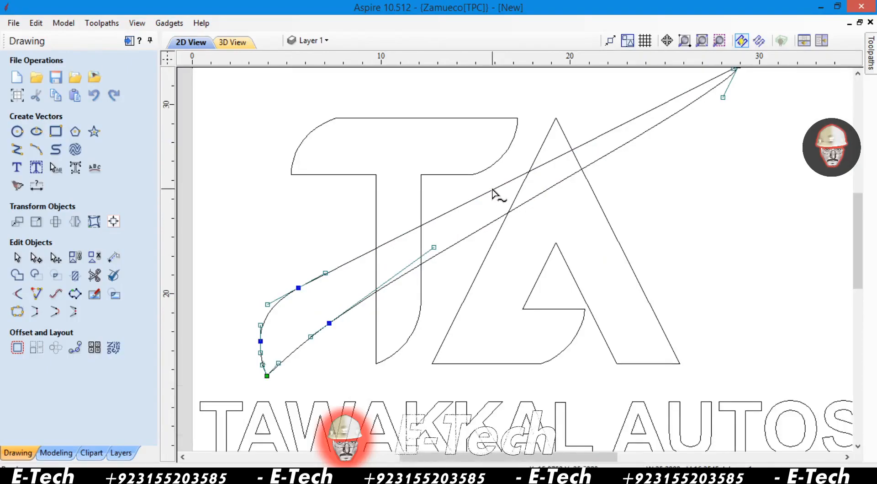
{"action": "double_click", "coordinate": [493, 188]}
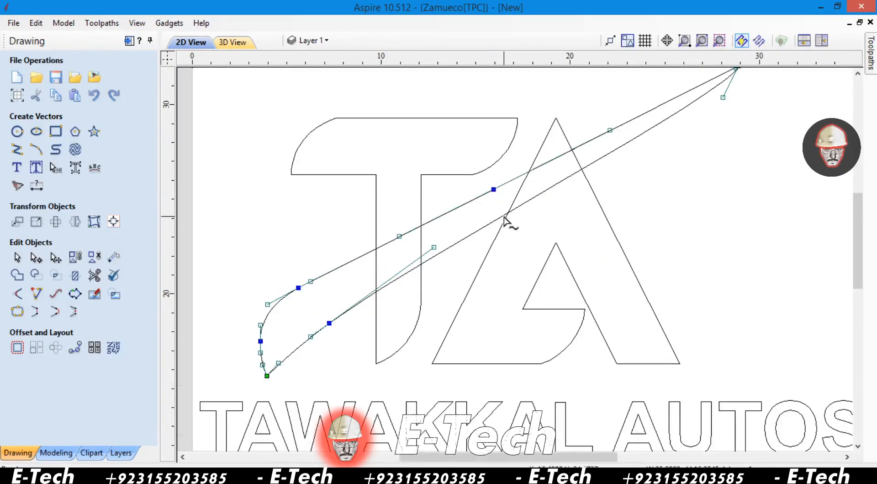
{"action": "double_click", "coordinate": [502, 215]}
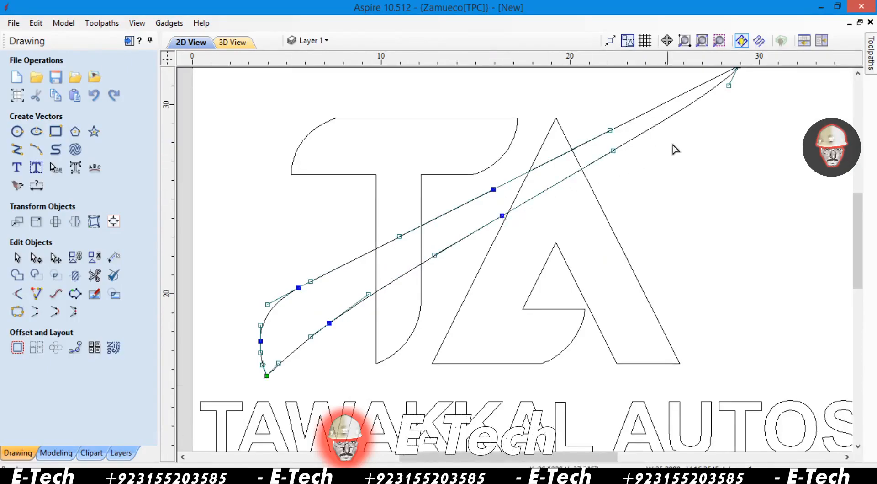
{"action": "double_click", "coordinate": [407, 273]}
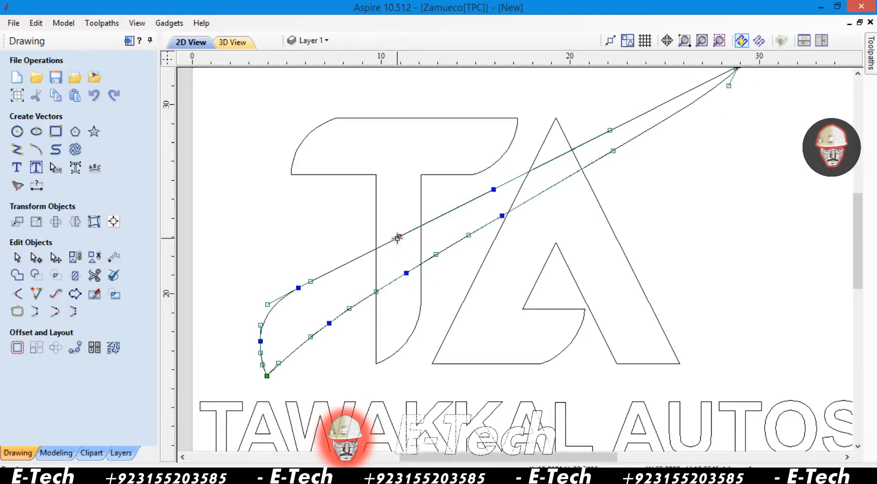
{"action": "left_click", "coordinate": [396, 250]}
{"action": "left_click", "coordinate": [391, 240]}
{"action": "double_click", "coordinate": [393, 241]}
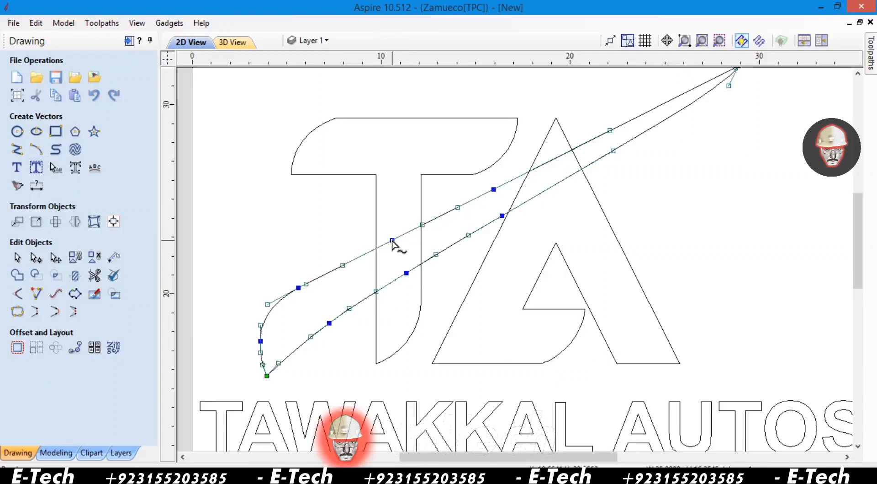
{"action": "left_click", "coordinate": [385, 261]}
{"action": "left_click", "coordinate": [396, 239]}
{"action": "left_click", "coordinate": [391, 241]}
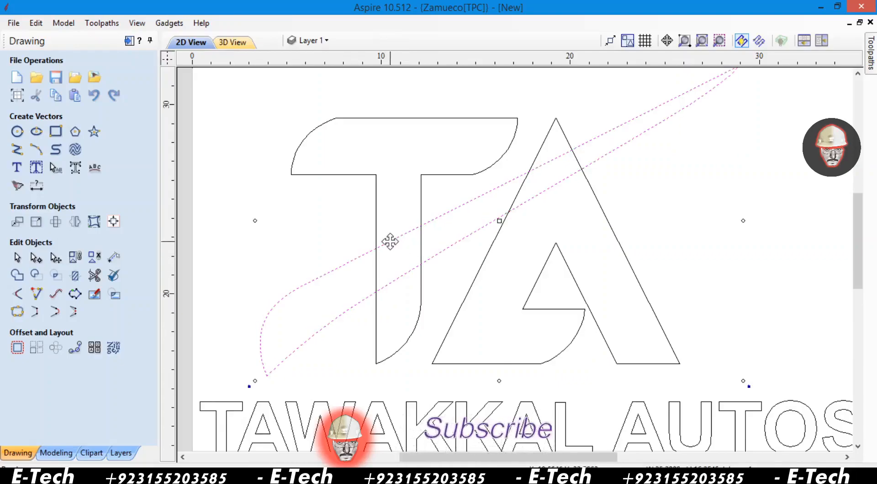
- Reshape the swoosh's upper edge by raising its node at the T's stem and rounding the curve towards the lower-left end
{"action": "left_click", "coordinate": [36, 259]}
{"action": "left_click_drag", "start_coordinate": [393, 241], "coordinate": [391, 229]}
{"action": "scroll", "coordinate": [245, 365], "scroll_direction": "up", "scroll_amount": 4}
{"action": "left_click_drag", "start_coordinate": [394, 174], "coordinate": [408, 145]}
{"action": "left_click_drag", "start_coordinate": [374, 182], "coordinate": [364, 183]}
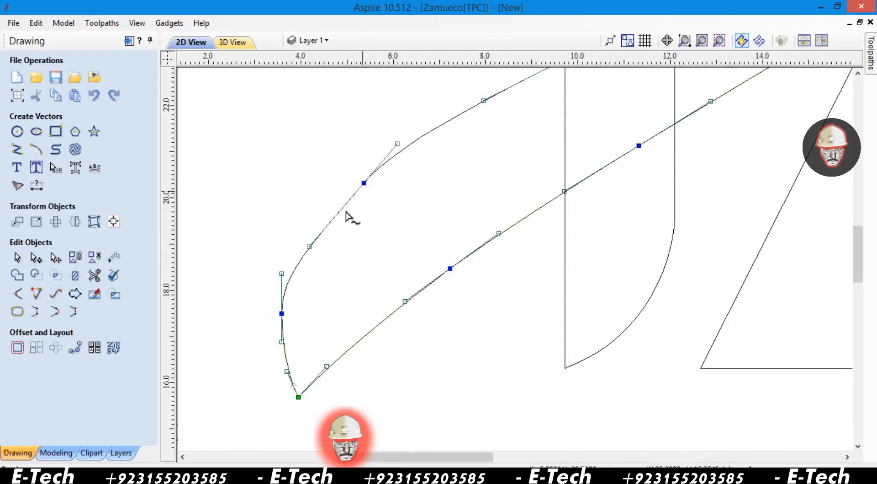
{"action": "left_click_drag", "start_coordinate": [310, 243], "coordinate": [298, 230]}
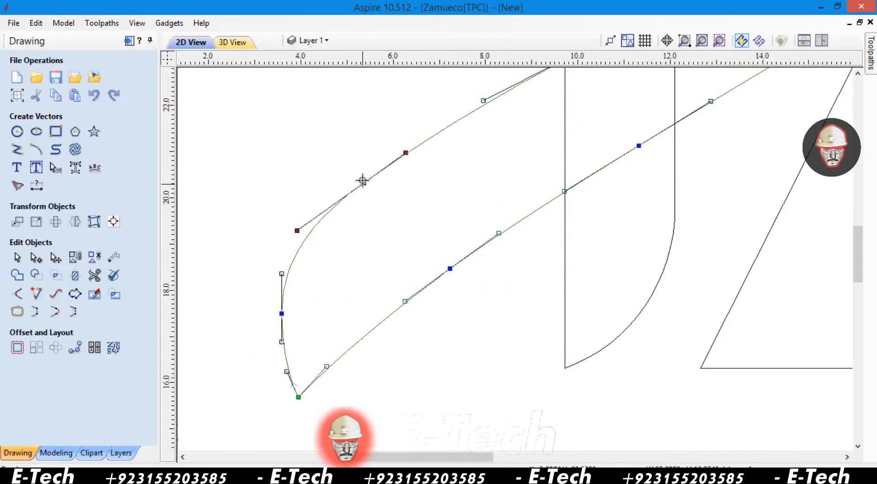
{"action": "left_click_drag", "start_coordinate": [364, 183], "coordinate": [373, 176]}
{"action": "scroll", "coordinate": [369, 172], "scroll_direction": "up", "scroll_amount": 2}
{"action": "scroll", "coordinate": [369, 171], "scroll_direction": "down", "scroll_amount": 8}
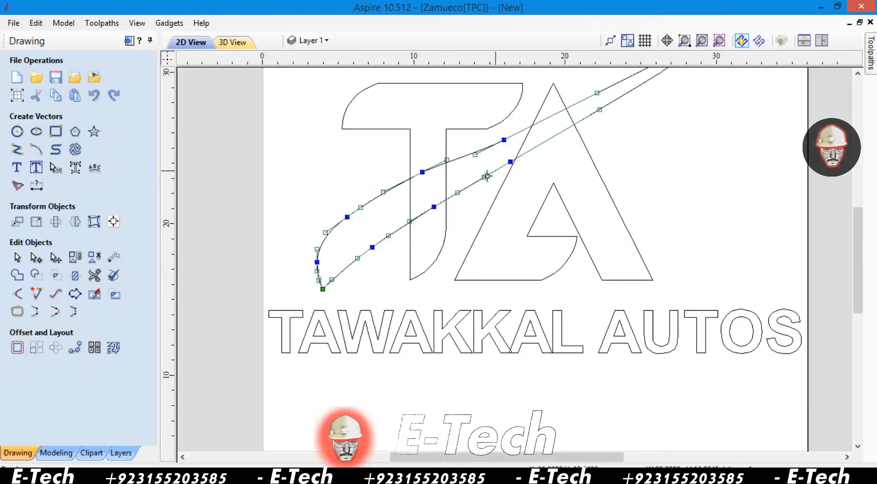
- Adjust the swoosh's upper edge between the T and the A to smooth out its dip
{"action": "scroll", "coordinate": [472, 214], "scroll_direction": "up", "scroll_amount": 2}
{"action": "mouse_move", "coordinate": [411, 212]}
{"action": "left_mouse_down"}
{"action": "mouse_move", "coordinate": [415, 195]}
{"action": "mouse_move", "coordinate": [419, 226]}
{"action": "left_mouse_up"}
{"action": "scroll", "coordinate": [369, 280], "scroll_direction": "up", "scroll_amount": 1}
{"action": "scroll", "coordinate": [367, 278], "scroll_direction": "down", "scroll_amount": 2}
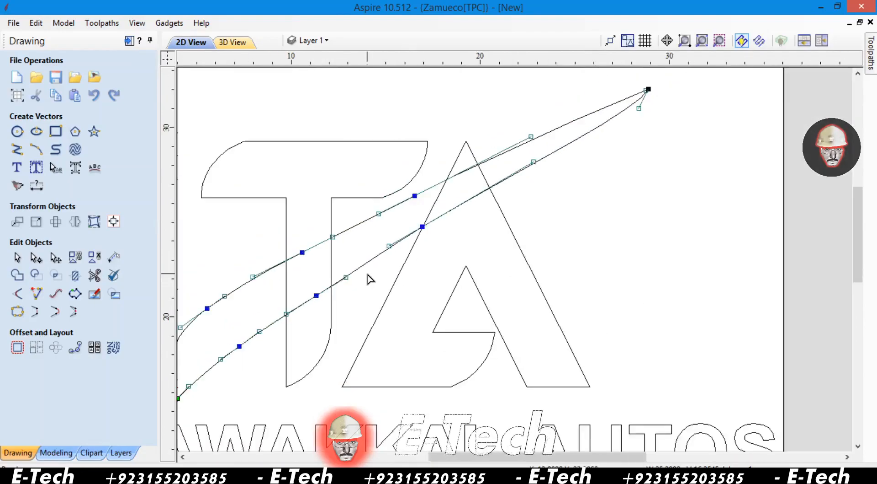
- Raise the swoosh's lower-edge node beside the T's stem and refine the curve handles right of the A's apex
{"action": "scroll", "coordinate": [361, 283], "scroll_direction": "up", "scroll_amount": 1}
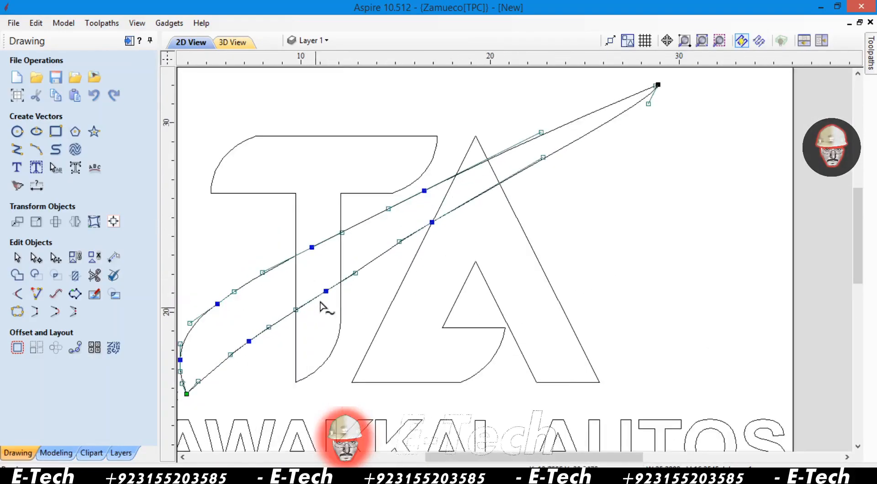
{"action": "scroll", "coordinate": [322, 311], "scroll_direction": "up", "scroll_amount": 1}
{"action": "scroll", "coordinate": [320, 303], "scroll_direction": "up", "scroll_amount": 1}
{"action": "left_click_drag", "start_coordinate": [342, 279], "coordinate": [342, 265]}
{"action": "scroll", "coordinate": [343, 275], "scroll_direction": "down", "scroll_amount": 4}
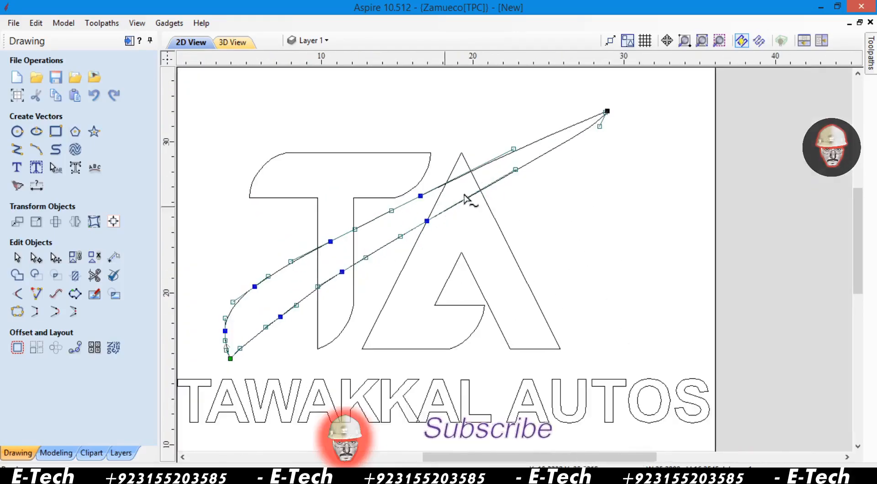
{"action": "scroll", "coordinate": [467, 196], "scroll_direction": "up", "scroll_amount": 1}
{"action": "left_click_drag", "start_coordinate": [536, 138], "coordinate": [536, 138]}
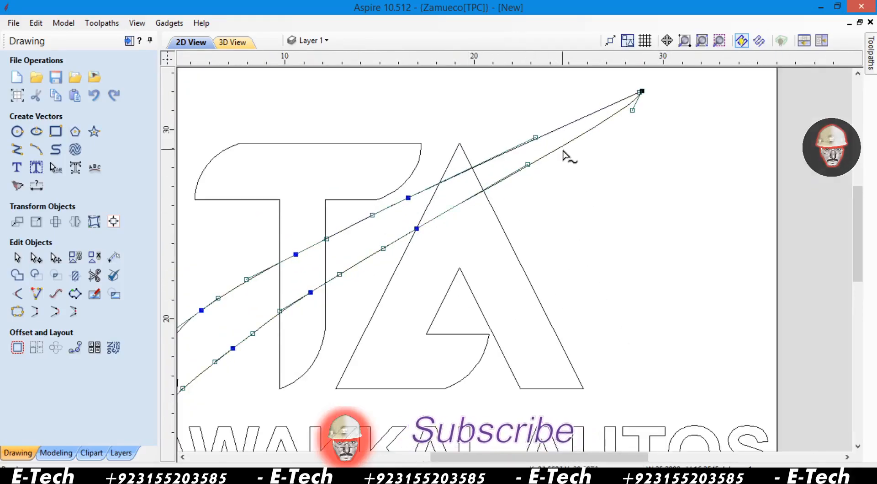